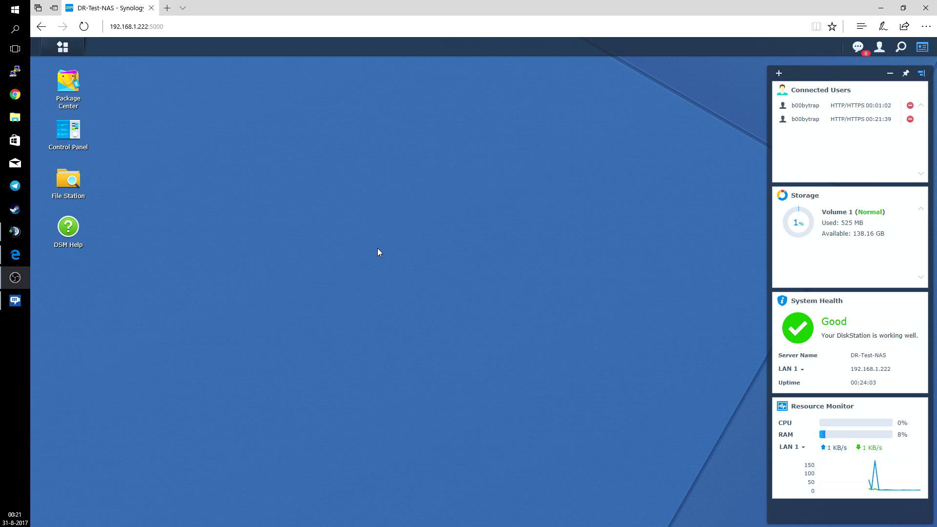
Search Package Center for 'web station' and install the Web Station package
click(73, 85)
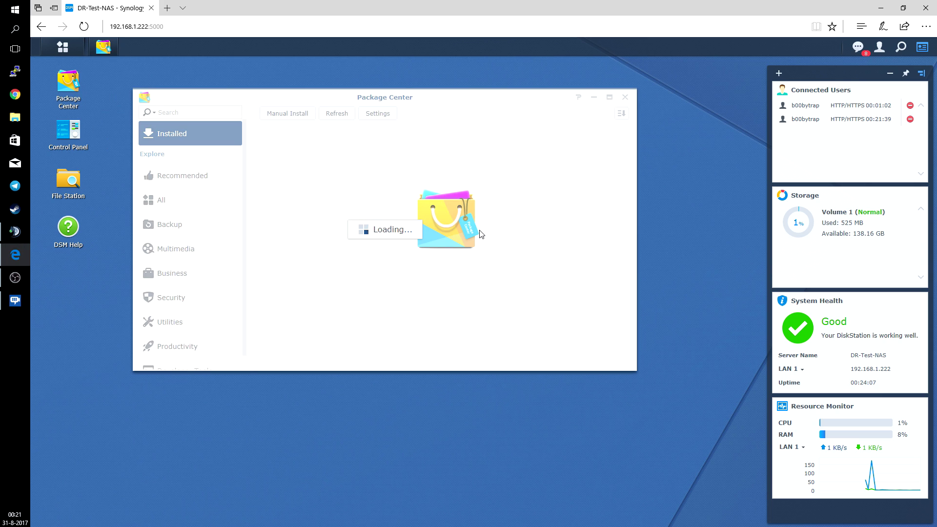
click(204, 111)
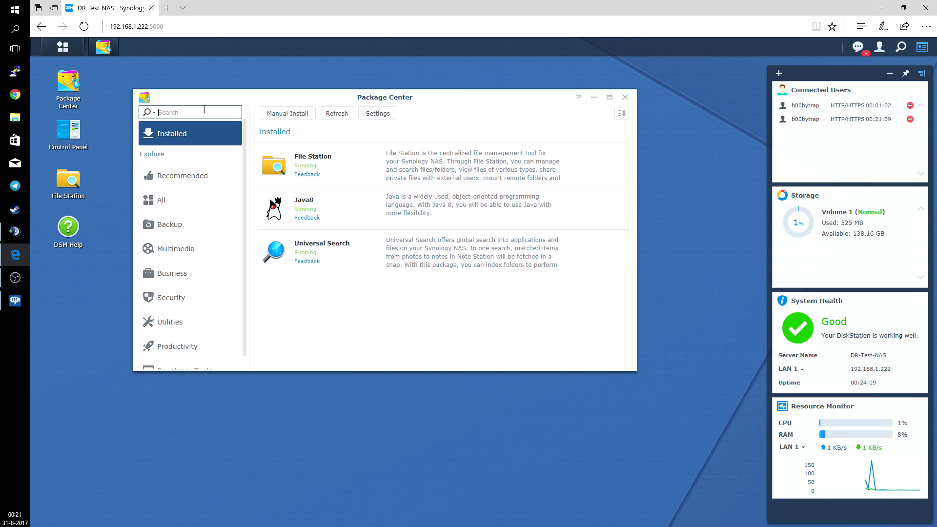
text(w)
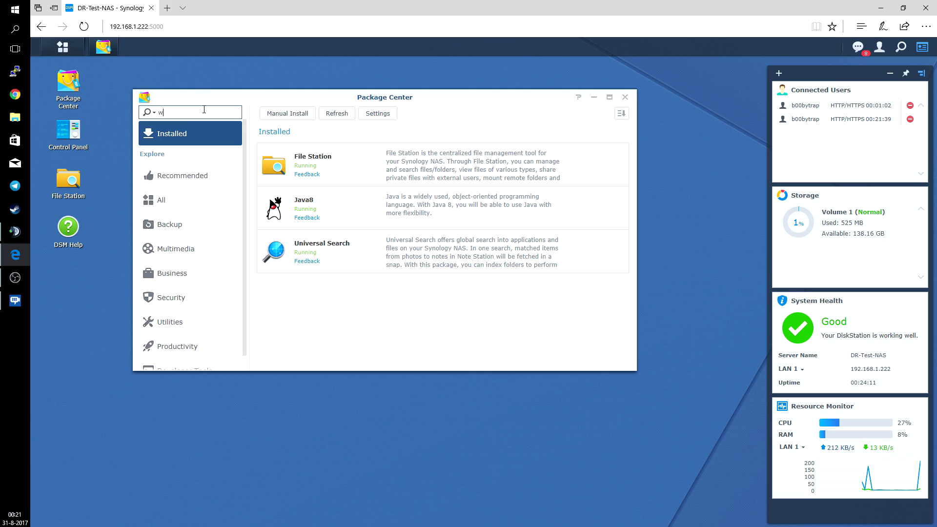
text(eb station)
key(Return)
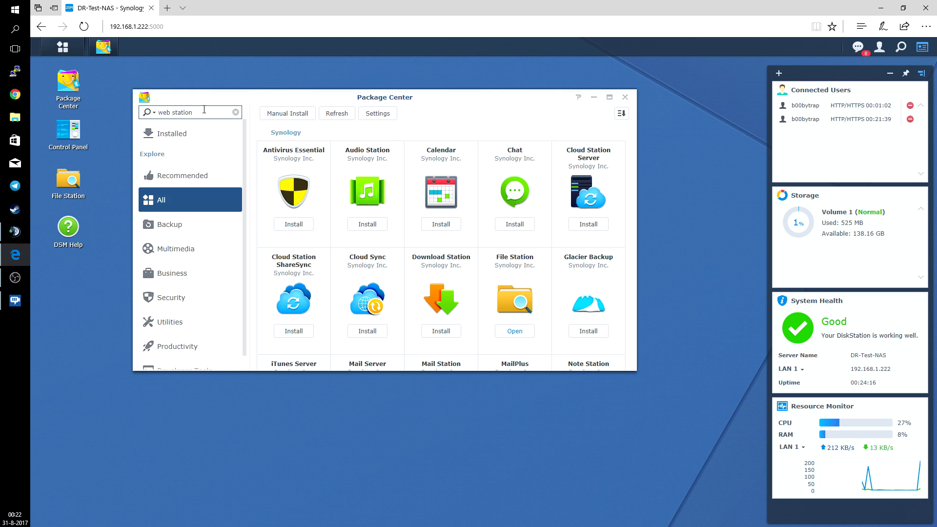
scroll(555, 261, down, 4)
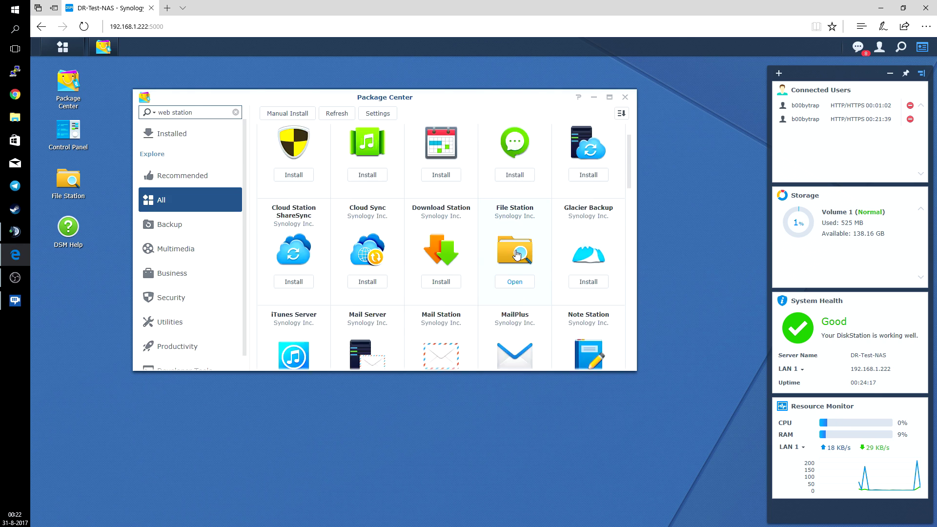
scroll(517, 254, up, 3)
scroll(517, 254, down, 6)
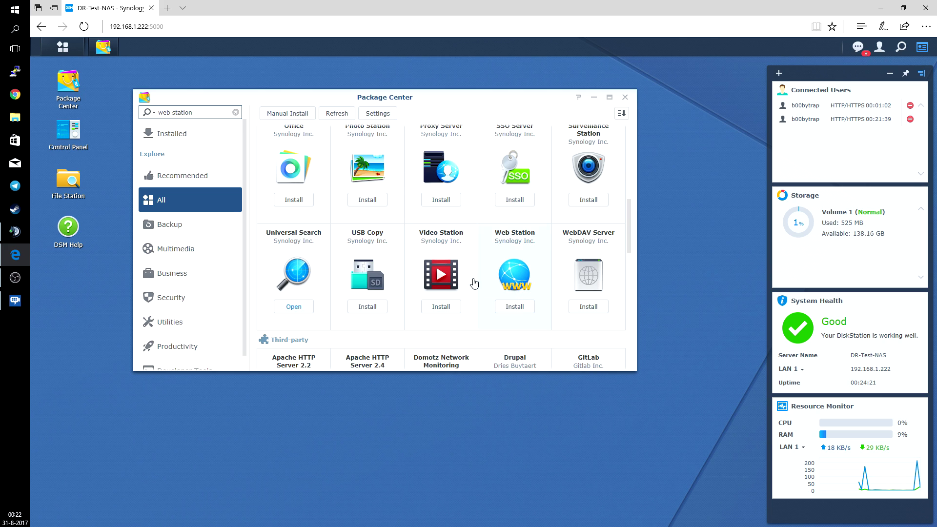
click(515, 307)
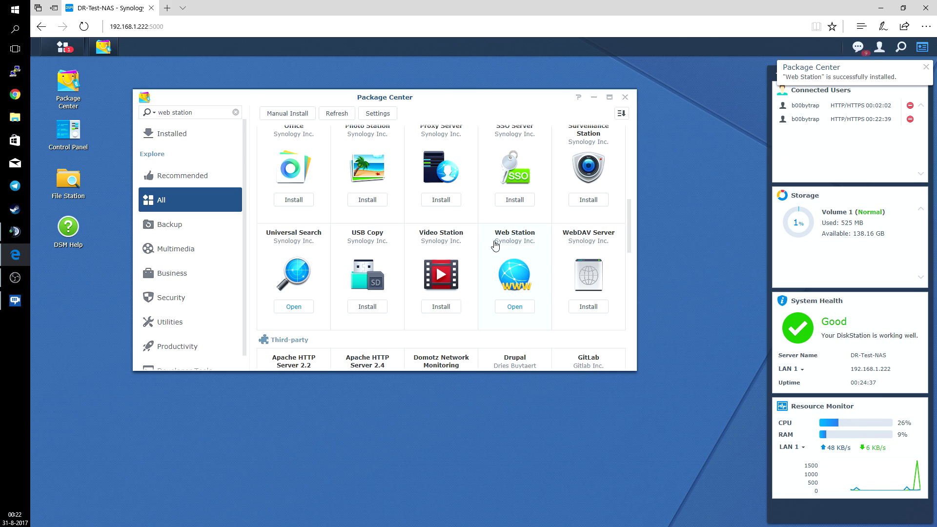
Search for 'apache' and install Apache HTTP Server 2.4
triple_click(204, 114)
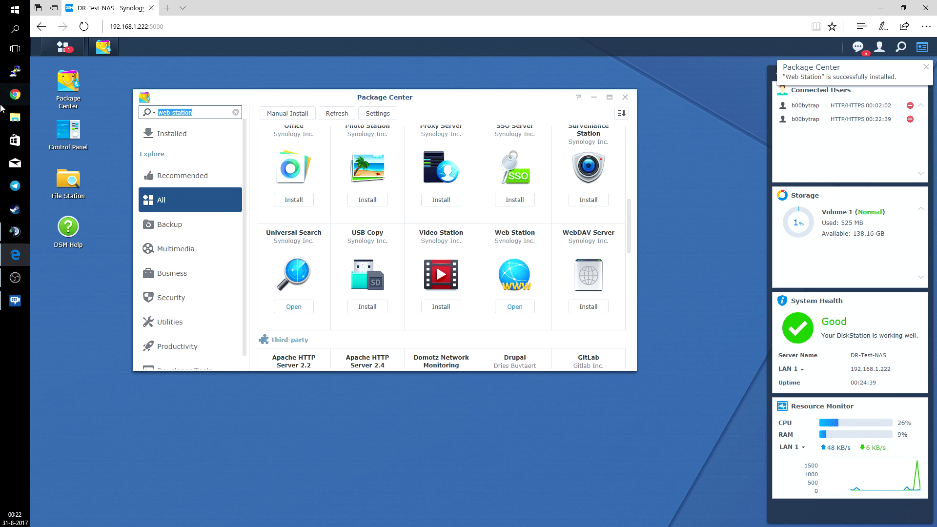
key(BackSpace)
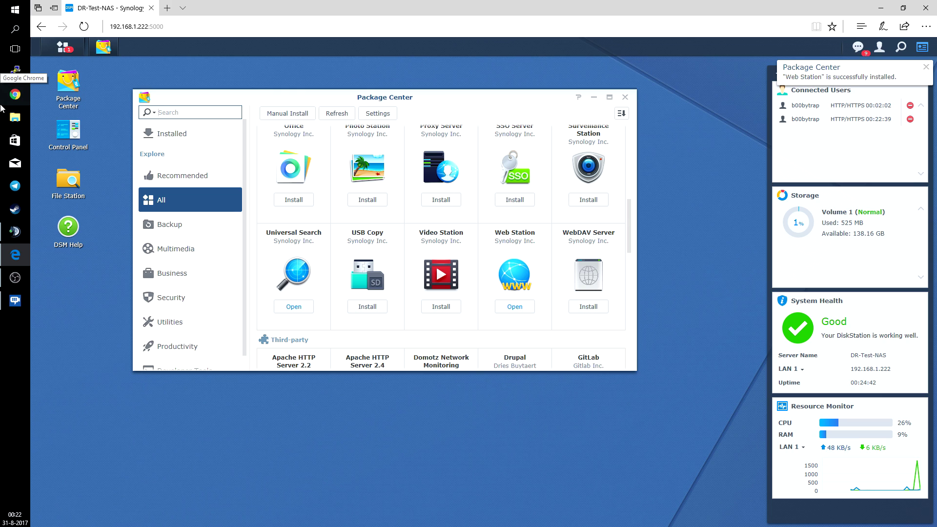
text(apache)
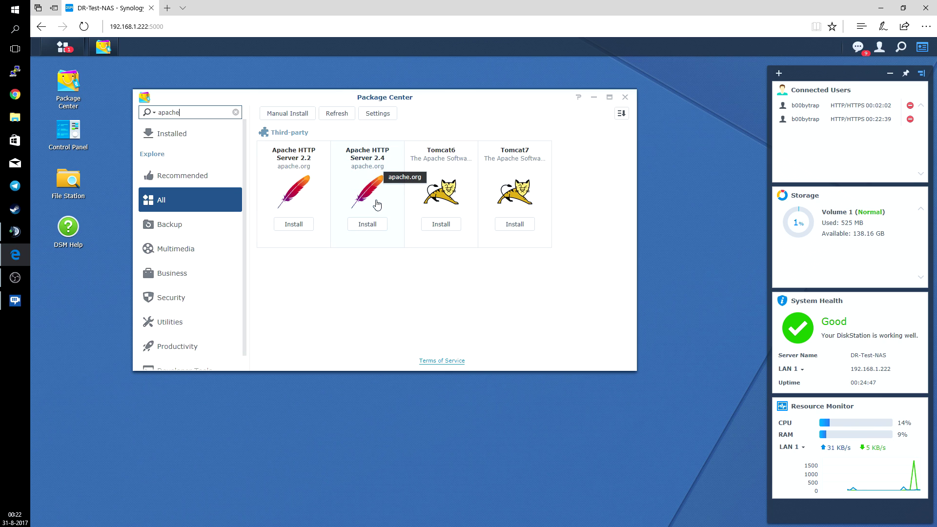
click(374, 229)
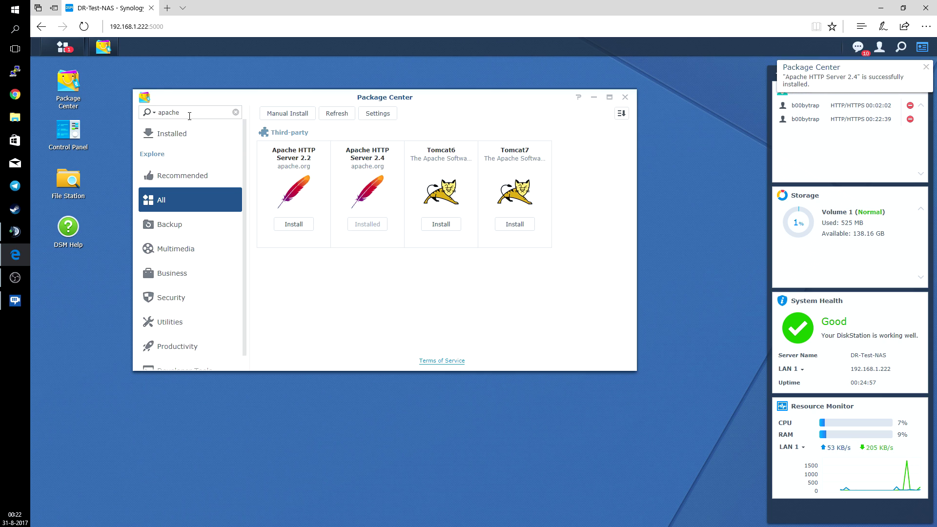
click(171, 111)
Search for 'php', install PHP 7.0, and close Package Center
double_click(171, 111)
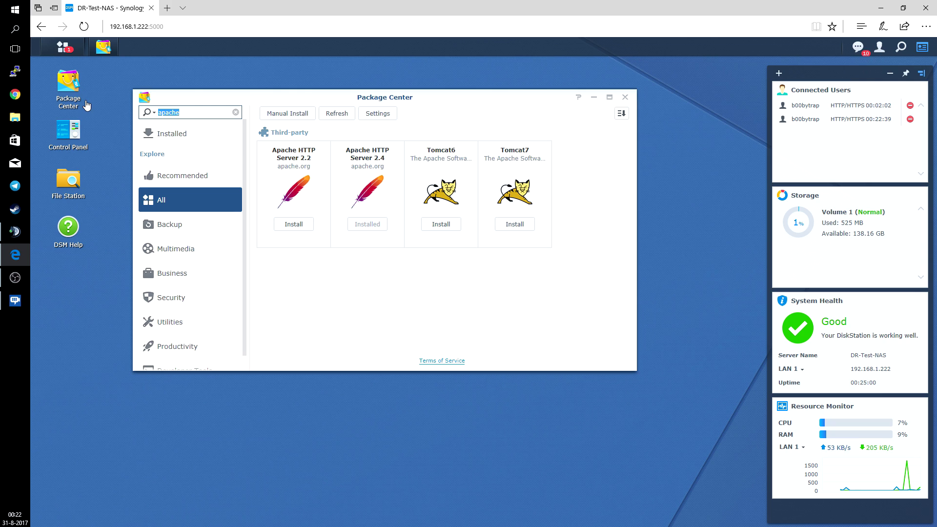
key(BackSpace)
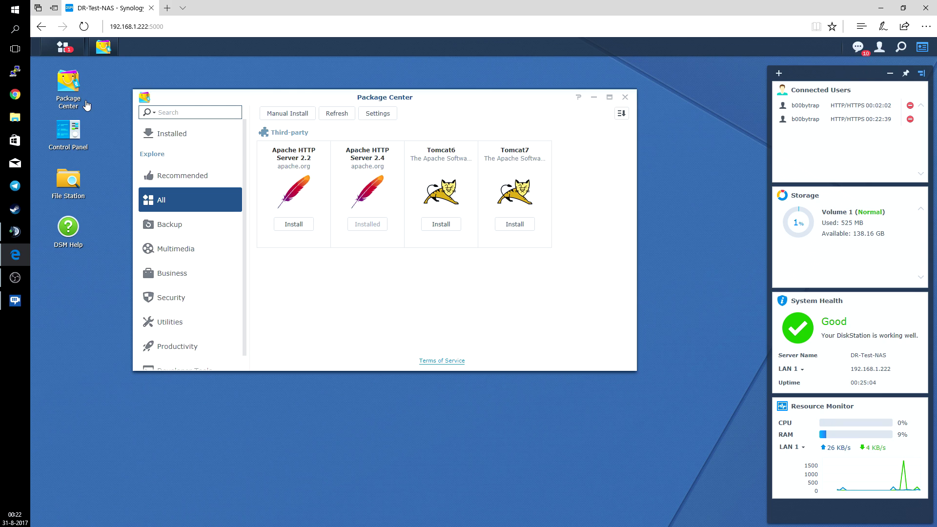
text(php)
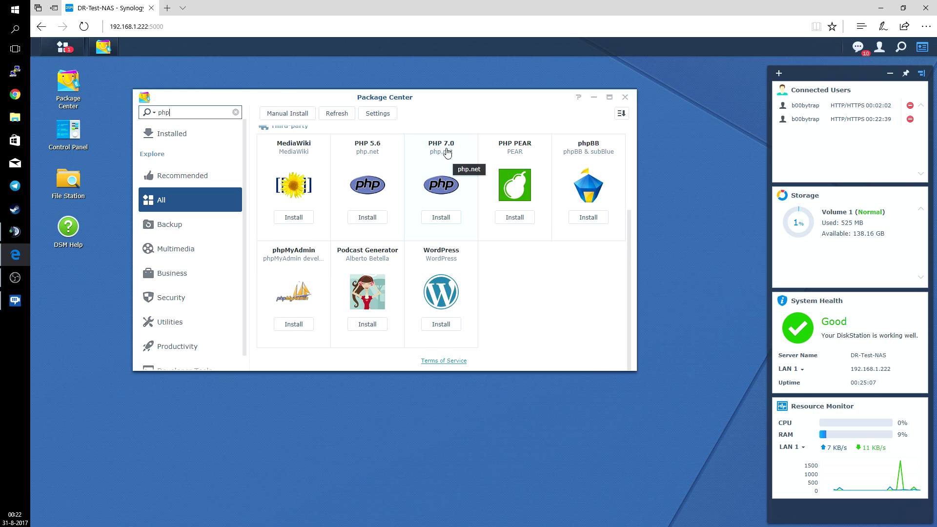
click(440, 220)
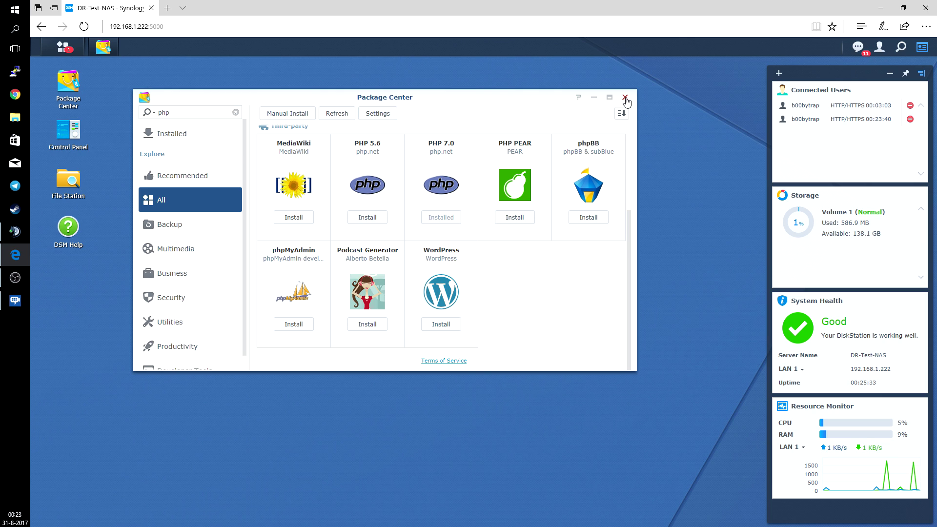
click(625, 98)
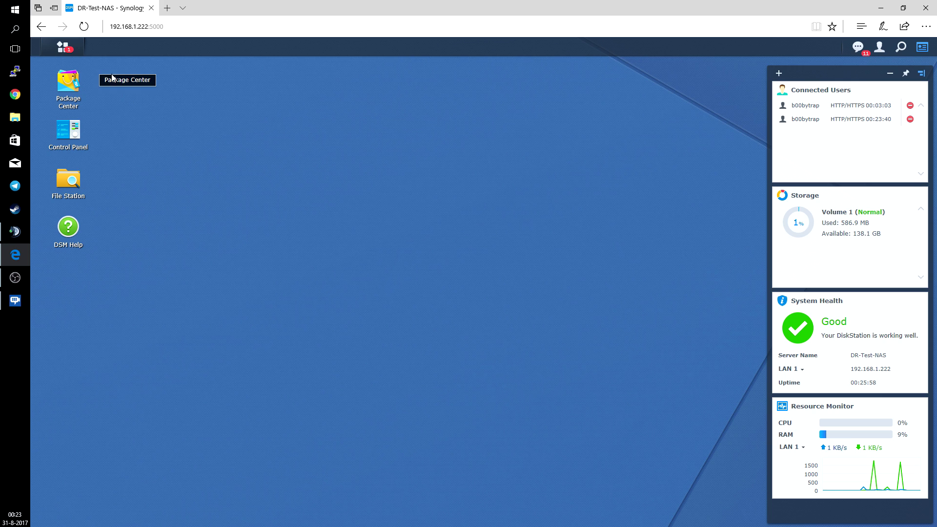
Launch Web Station from the Main Menu
click(74, 47)
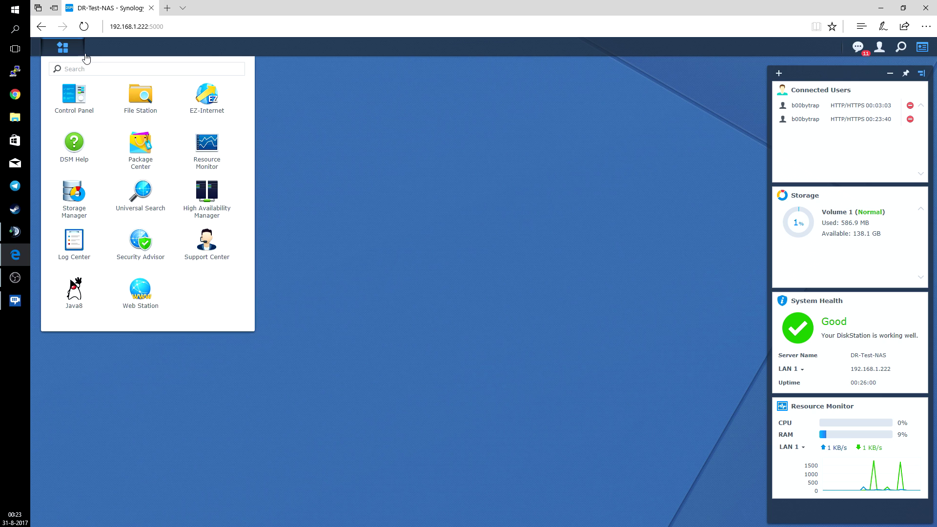
click(150, 293)
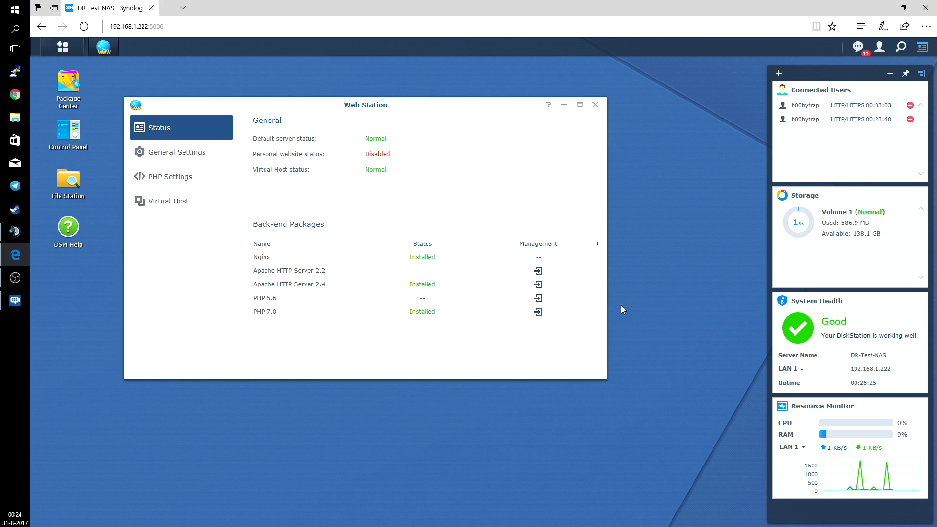
In General Settings, keep Apache HTTP Server 2.4 as back-end and PHP 7.0
click(168, 151)
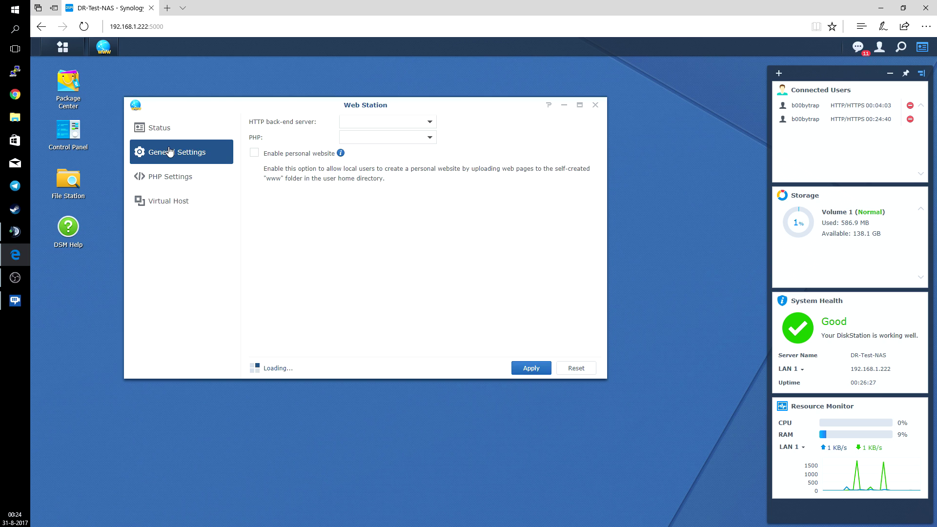
mouse_move(326, 154)
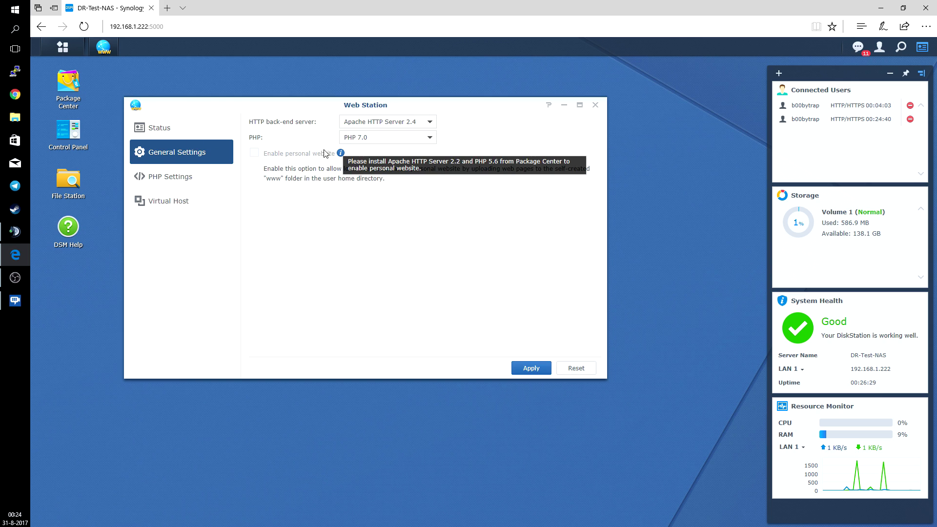
click(354, 125)
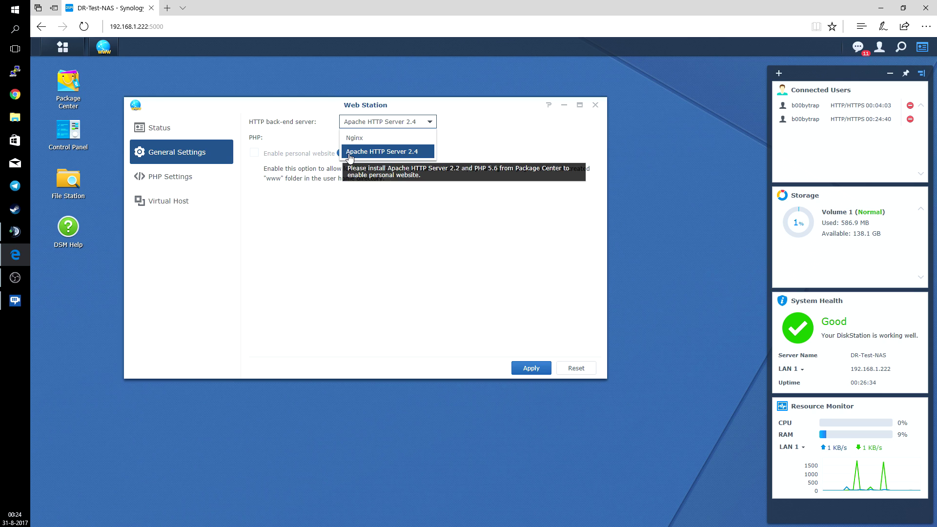
click(404, 153)
click(410, 138)
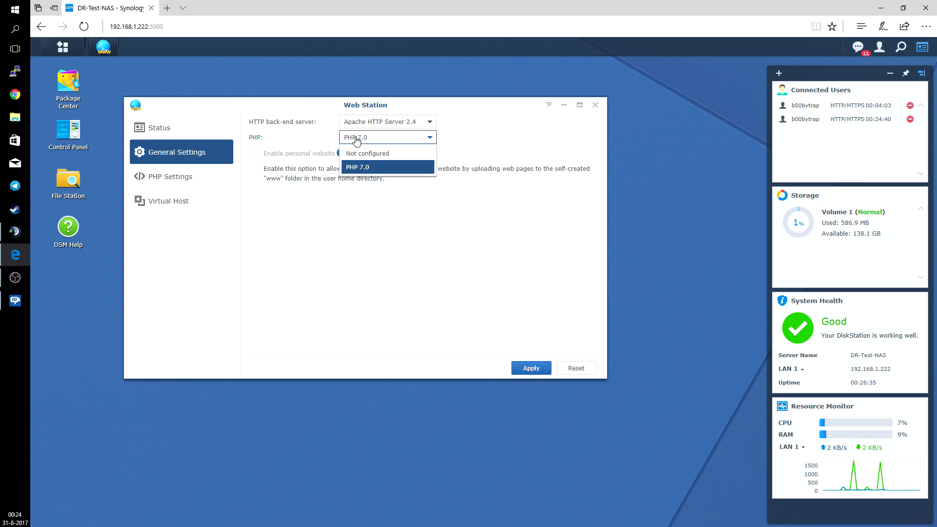
click(467, 136)
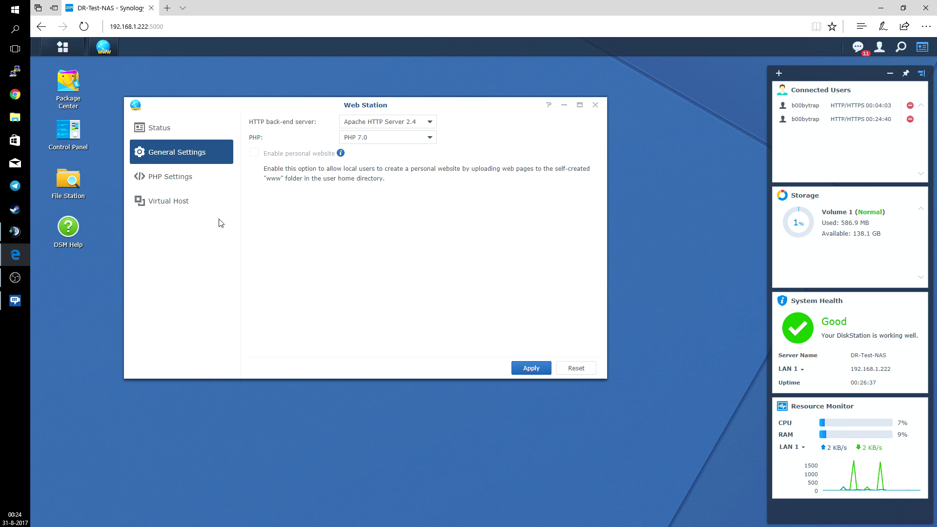
Open PHP Settings and enlarge the window to review the PHP 7.0 extensions list
click(177, 184)
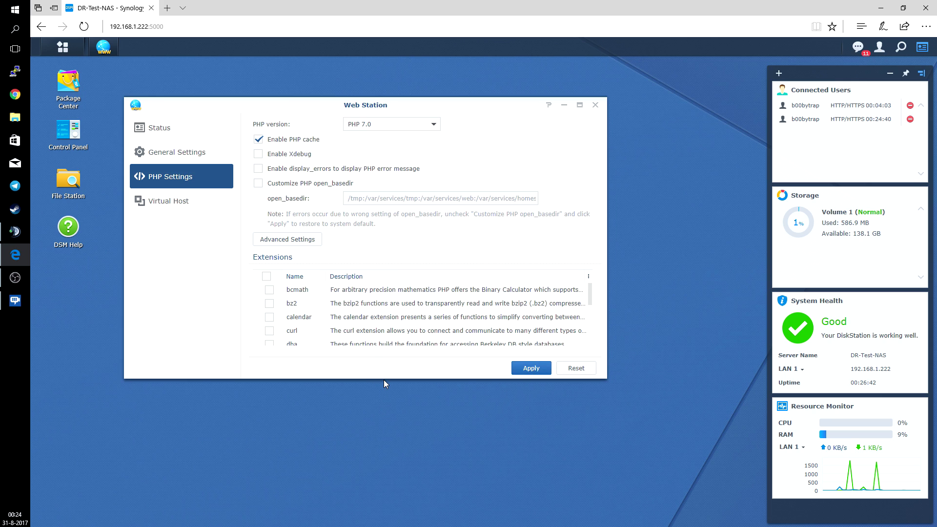
drag(383, 379, 371, 473)
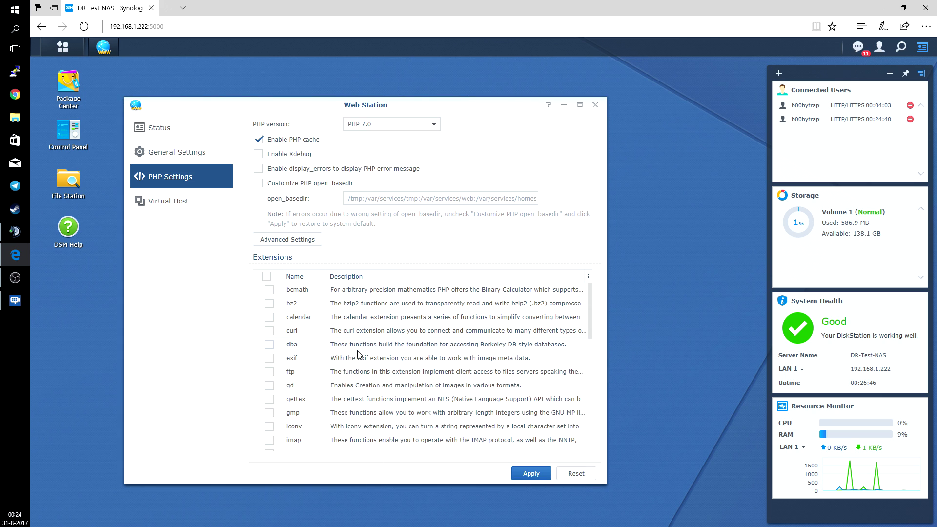
scroll(355, 350, down, 8)
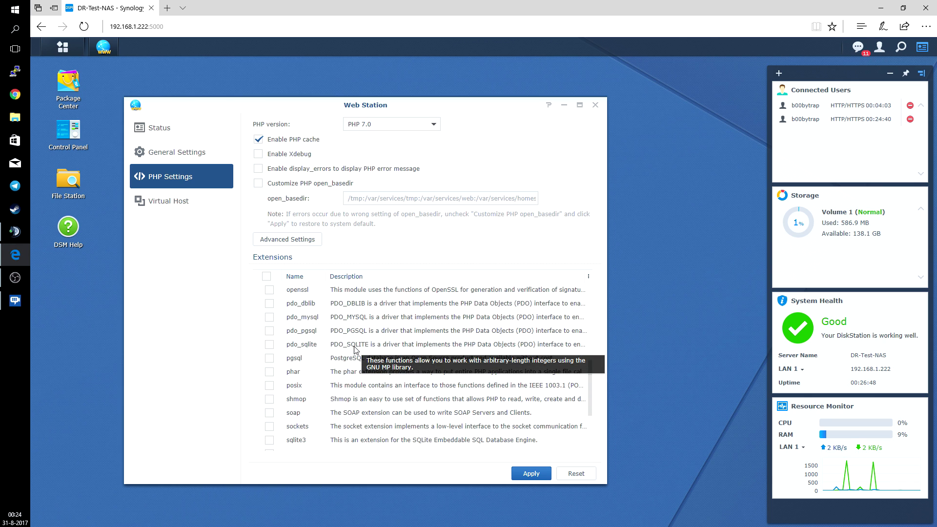
scroll(537, 361, up, 8)
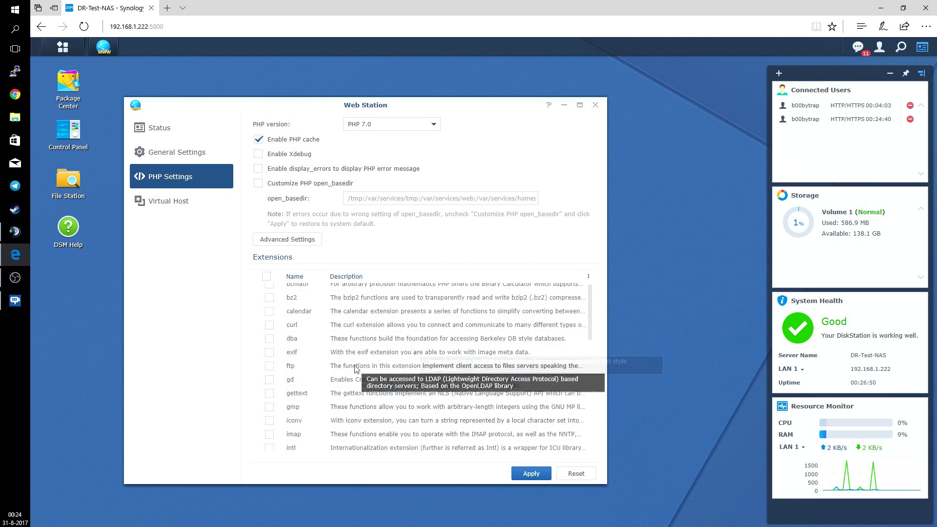
Create a new virtual host and enter the hostname domain1.local
click(167, 209)
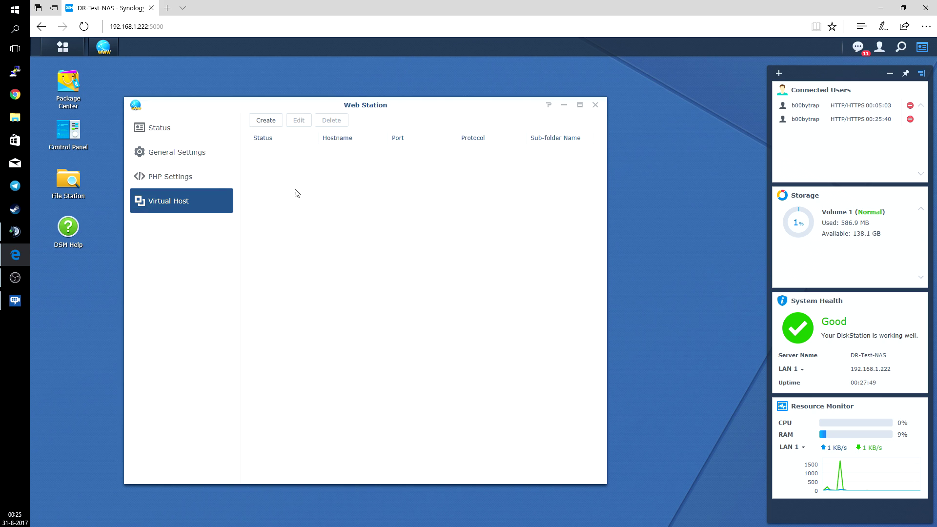
click(266, 121)
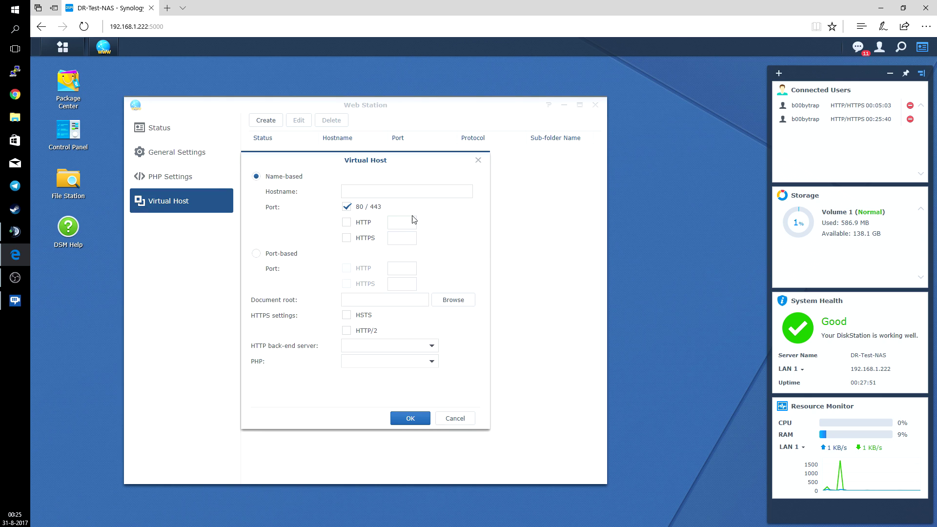
click(415, 195)
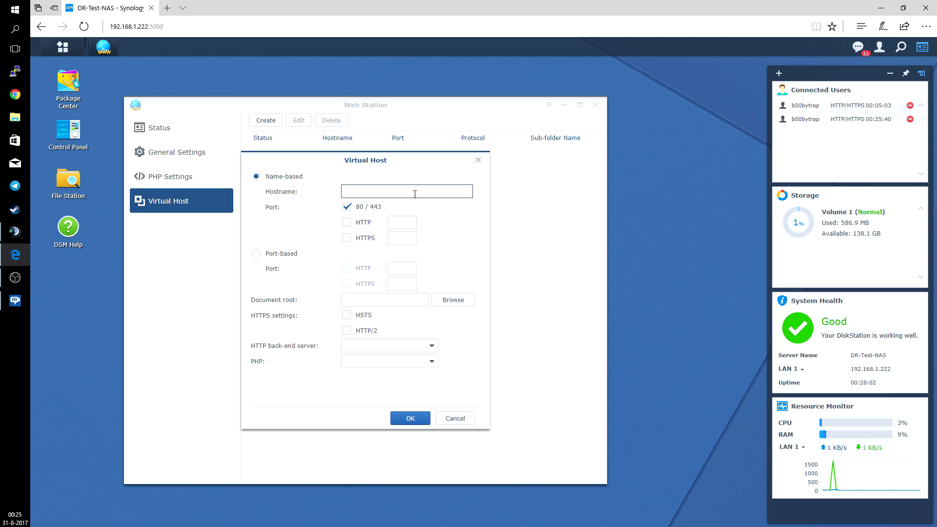
text(domain1.local)
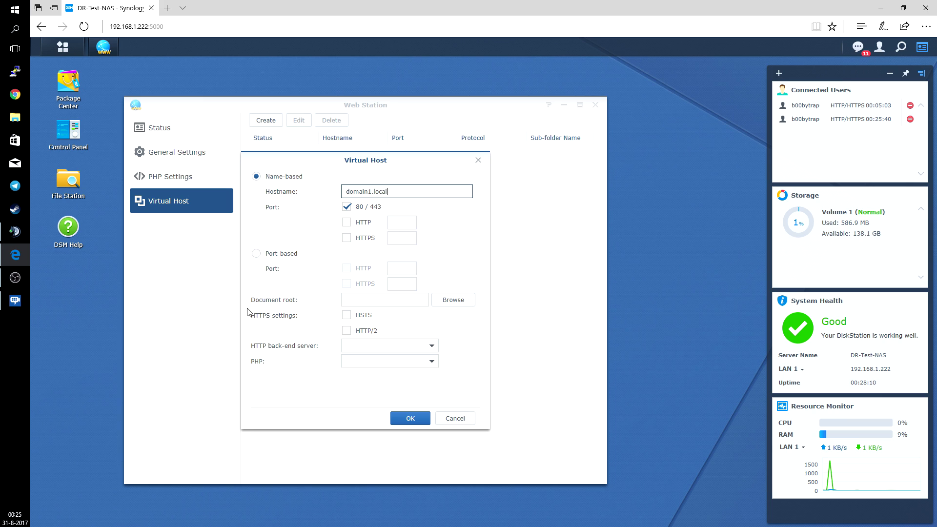
Create a domain1 folder under web and select it as the document root
click(451, 306)
click(272, 238)
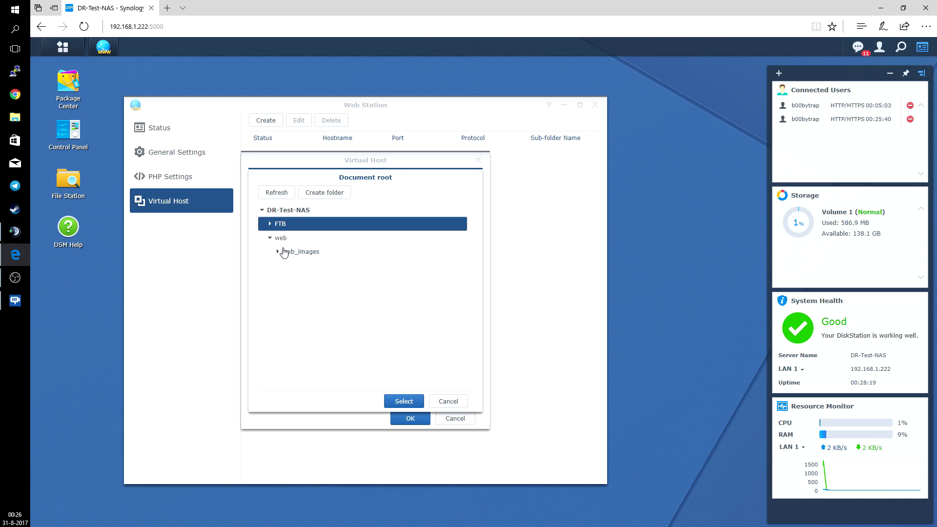
click(287, 244)
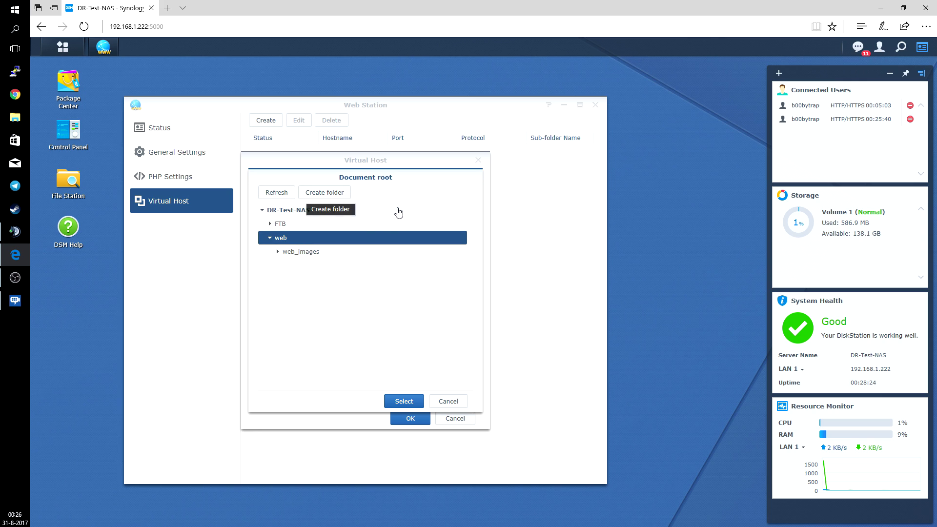
click(341, 194)
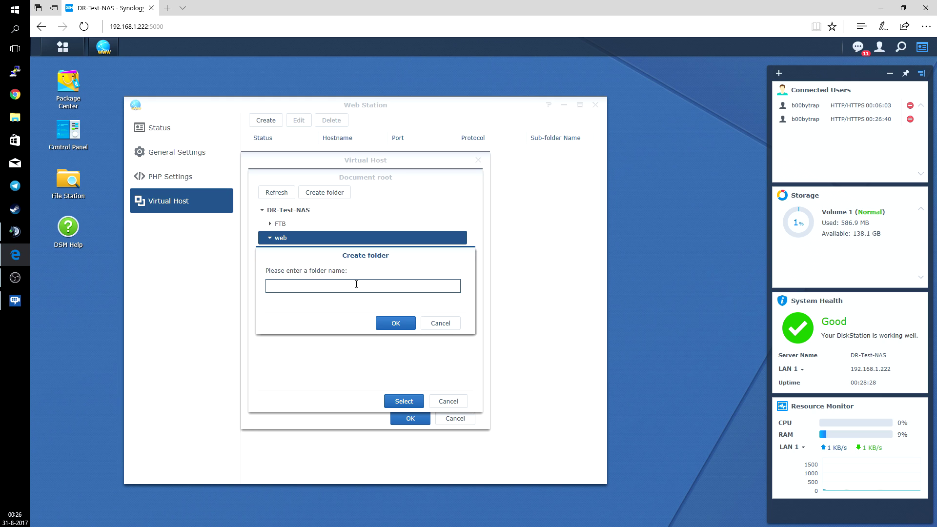
click(401, 331)
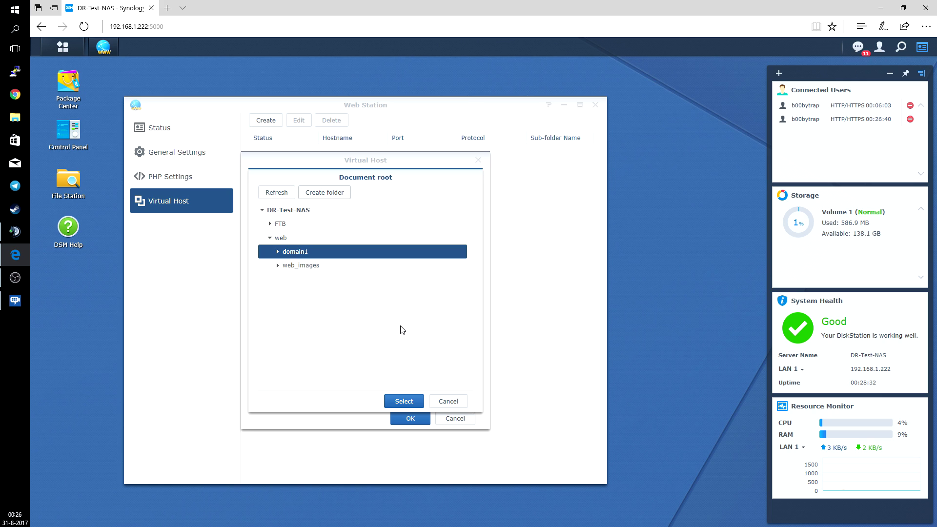
click(406, 404)
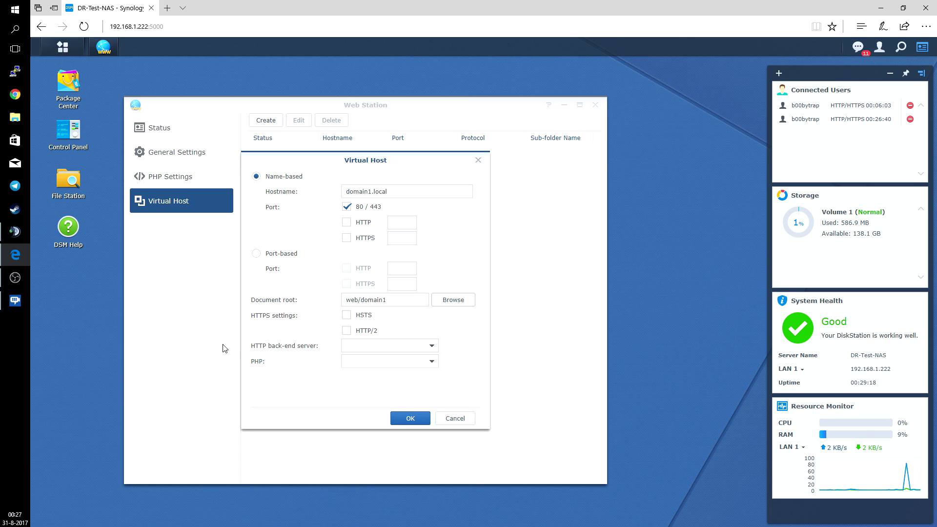
Set Apache HTTP Server 2.4 and PHP 7.0, save, and grant the http group permission
click(377, 348)
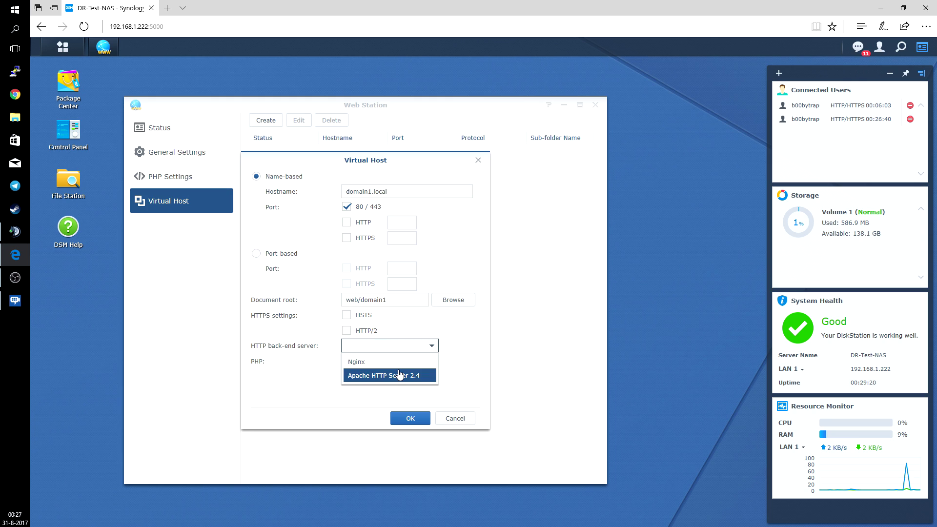
click(399, 375)
click(390, 361)
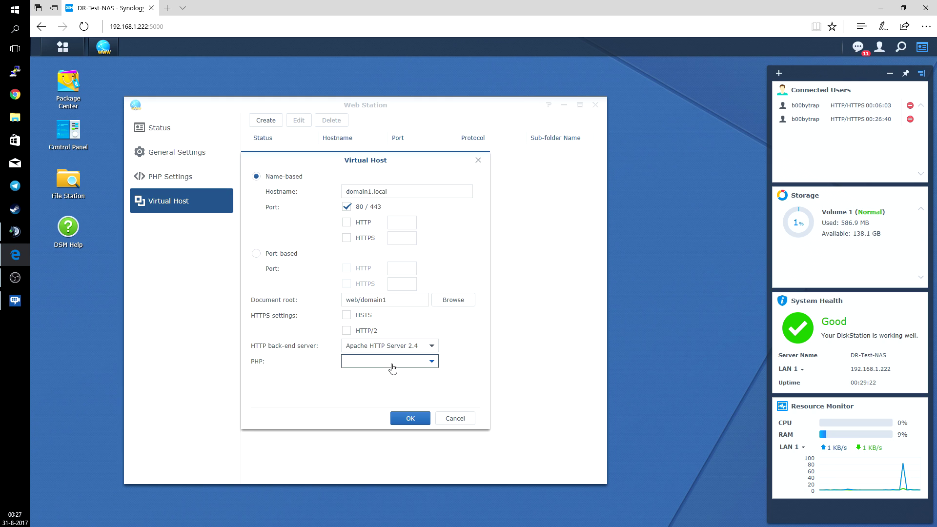
click(380, 393)
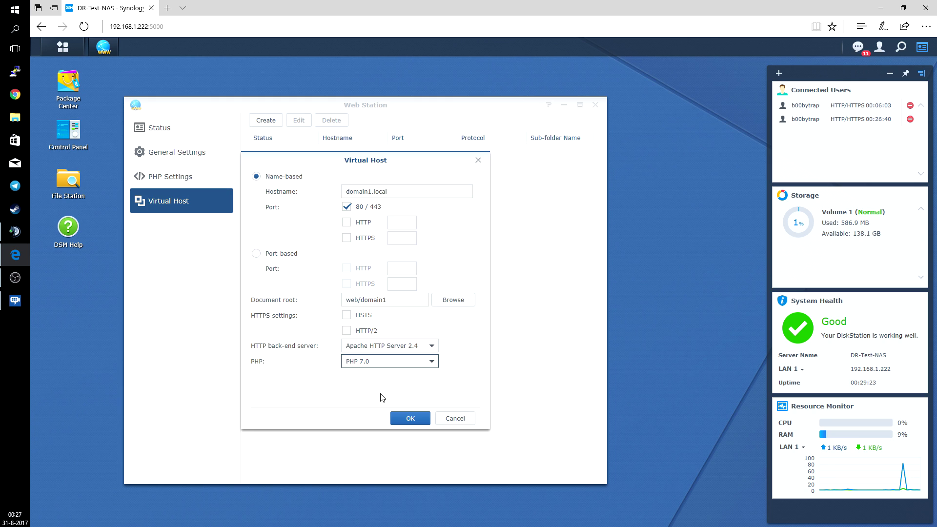
click(410, 423)
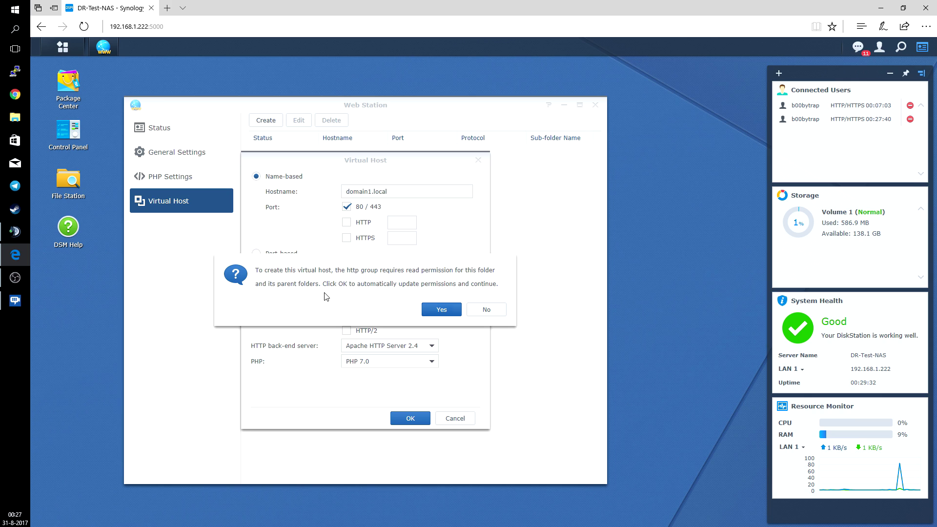
click(442, 310)
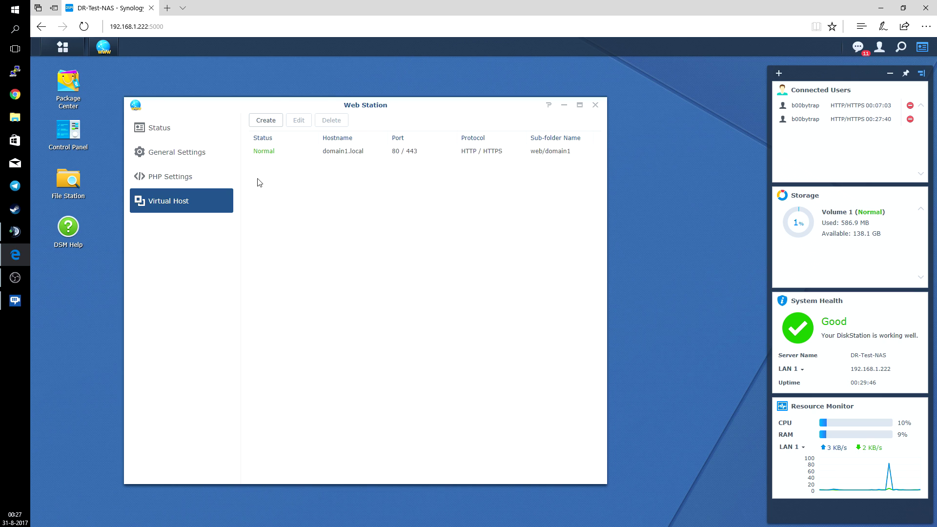
Create virtual host domain2.local with a new web/domain2 folder as document root
click(276, 127)
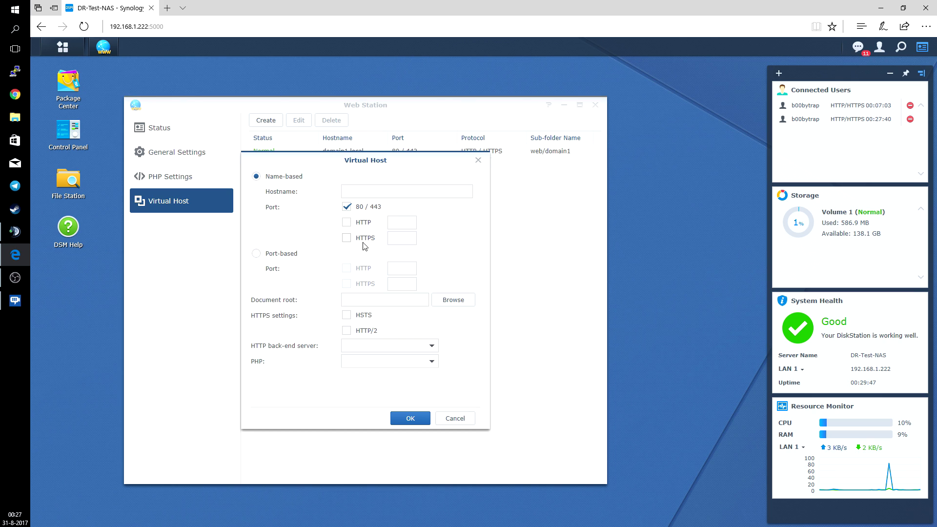
click(372, 193)
text(domain2.local)
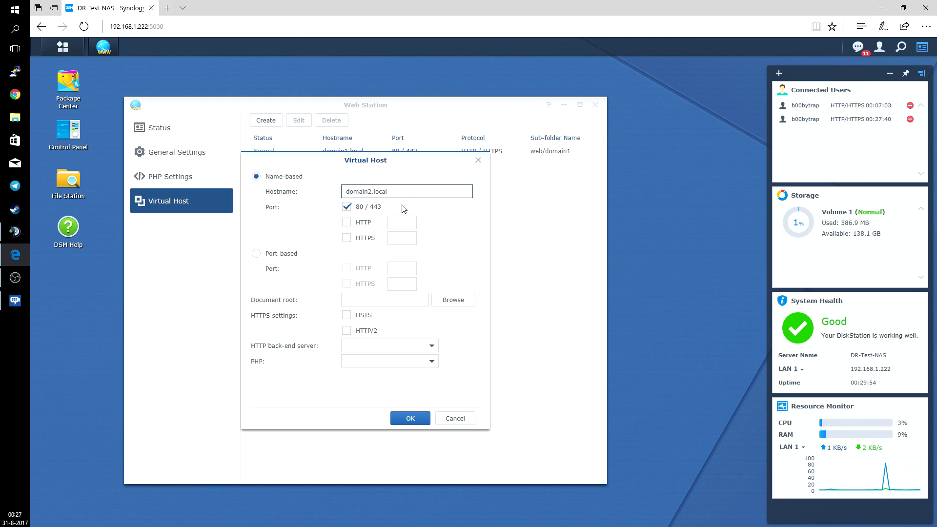
click(453, 301)
click(270, 237)
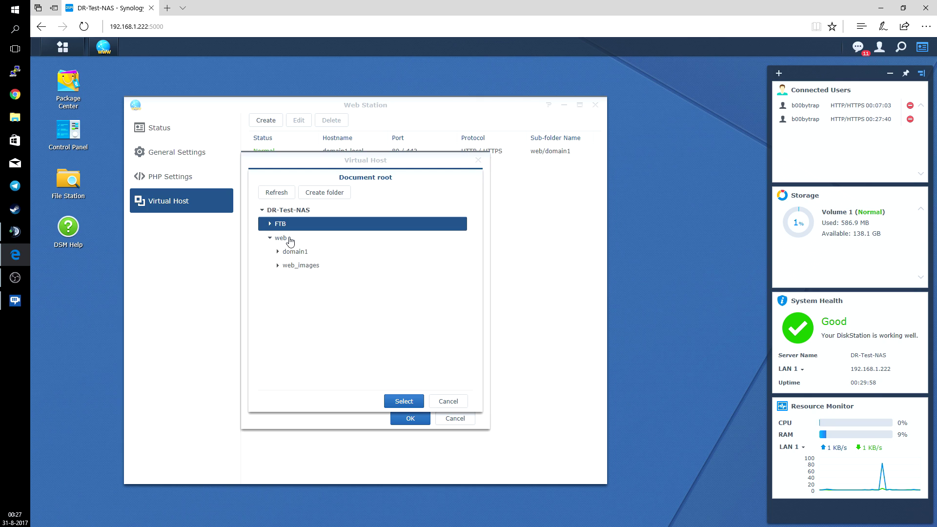
click(291, 241)
click(321, 197)
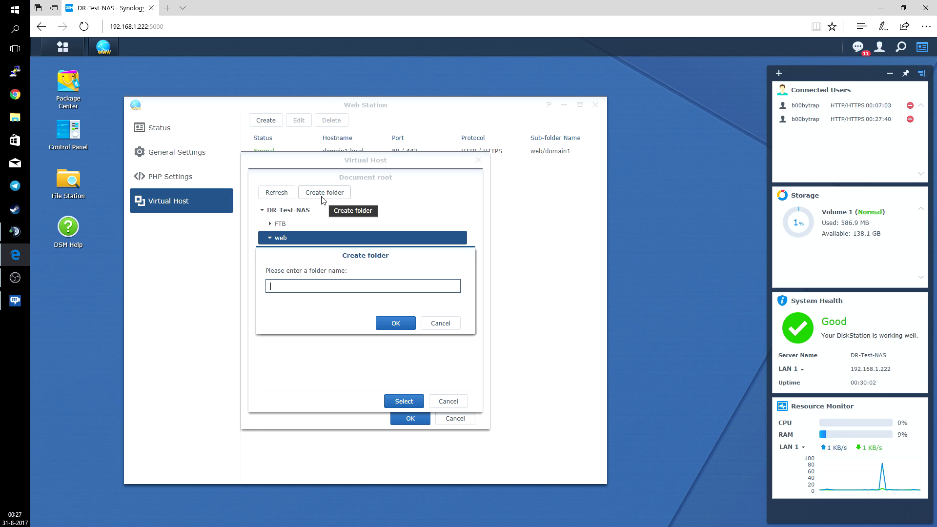
text(domain2)
click(389, 324)
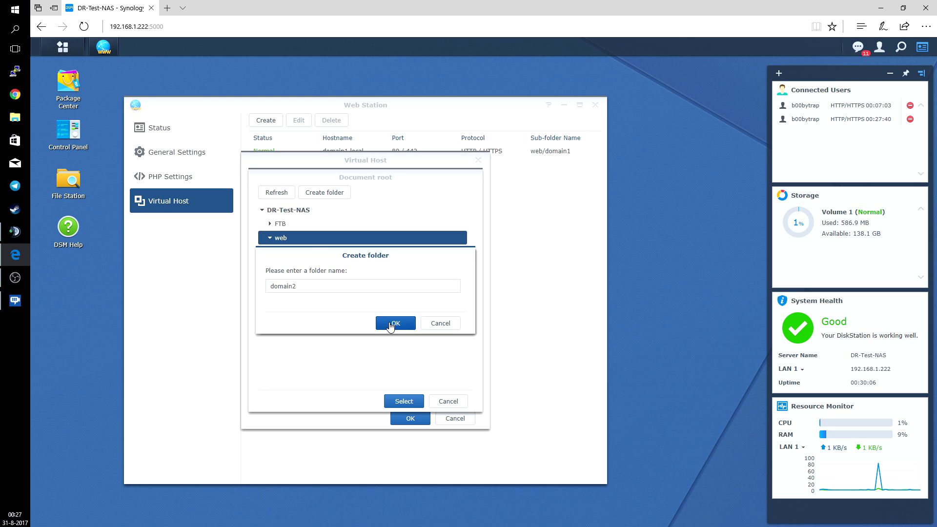
click(391, 405)
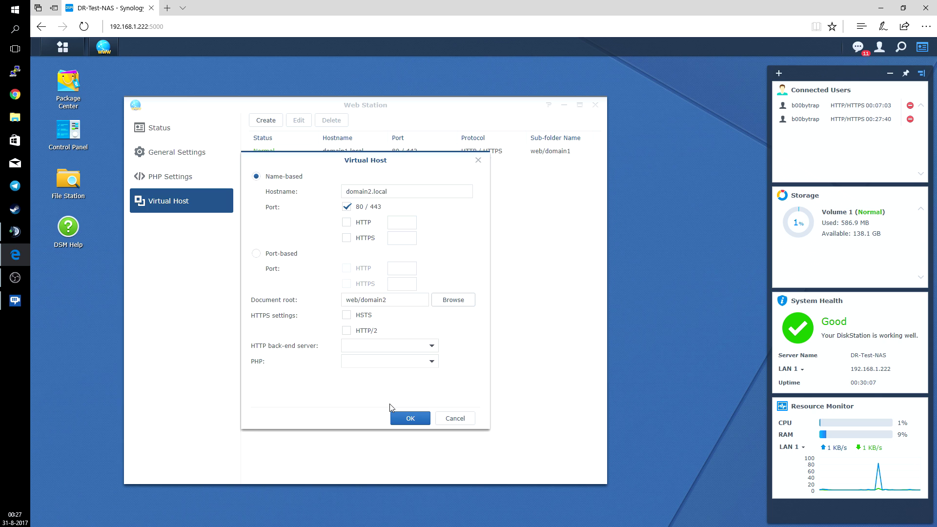
Choose Apache HTTP Server 2.4 and PHP 7.0, then save the domain2.local host
click(386, 347)
click(391, 375)
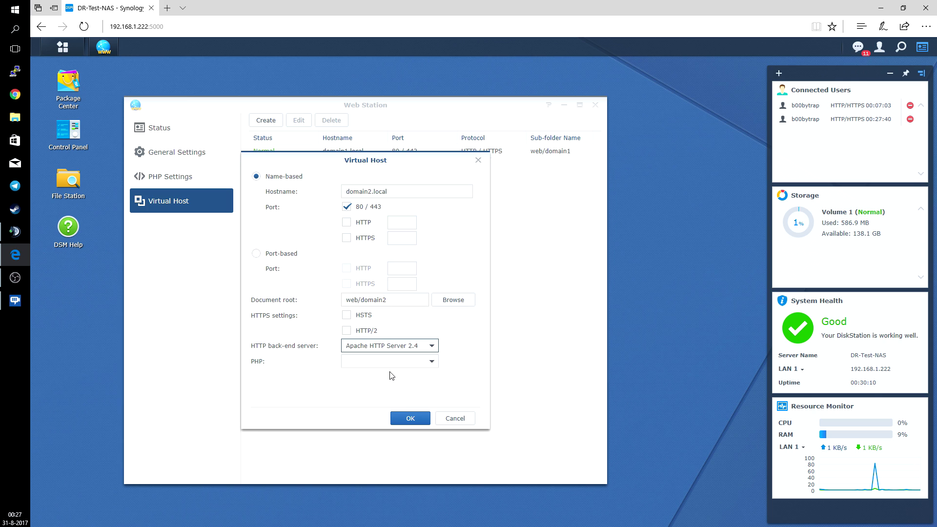
click(390, 362)
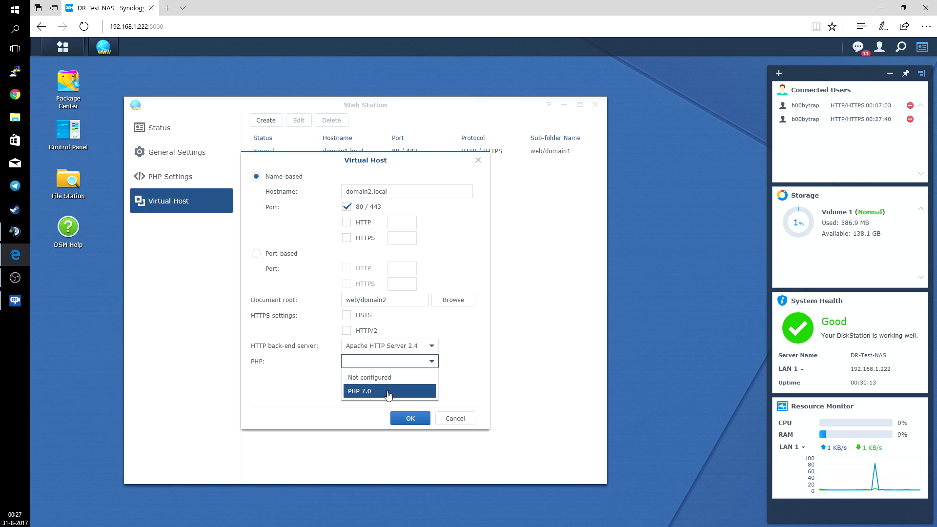
click(388, 392)
click(411, 419)
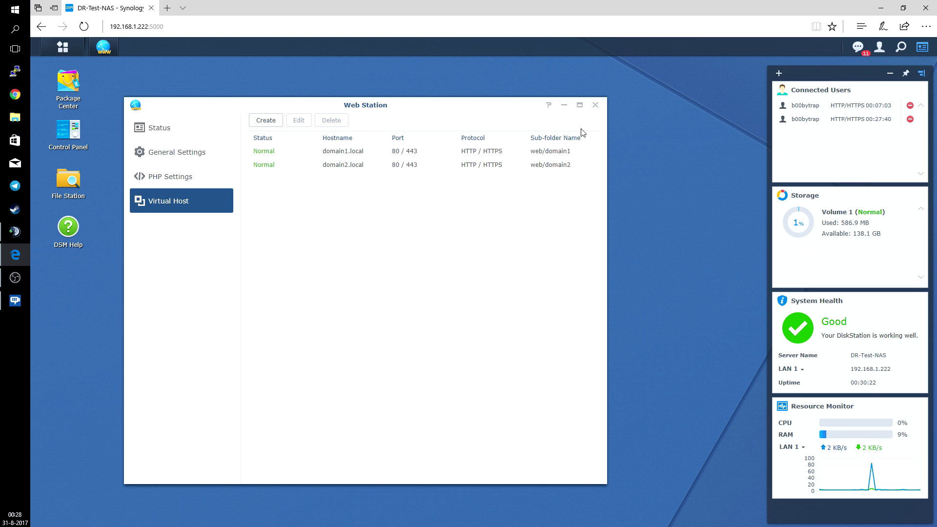
Close Web Station and load the suggested NAS address in a new Edge tab
click(596, 106)
click(167, 8)
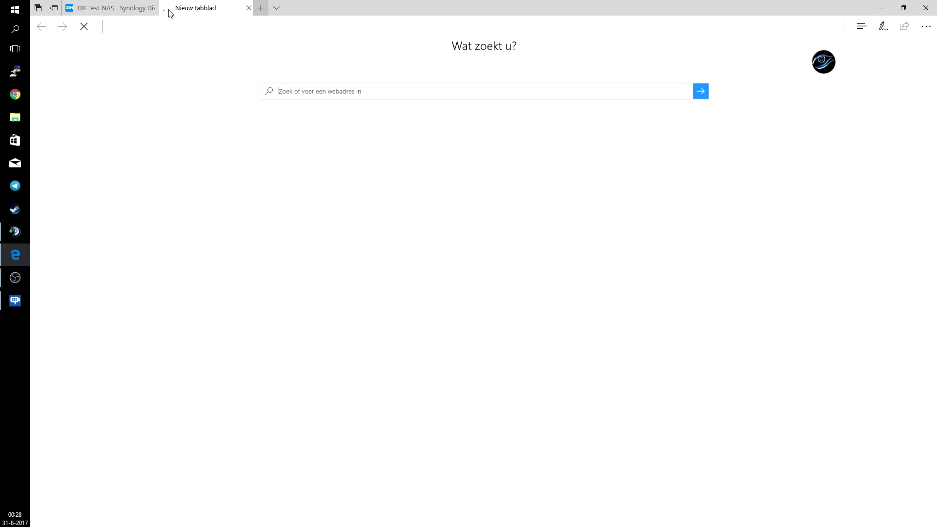
click(254, 26)
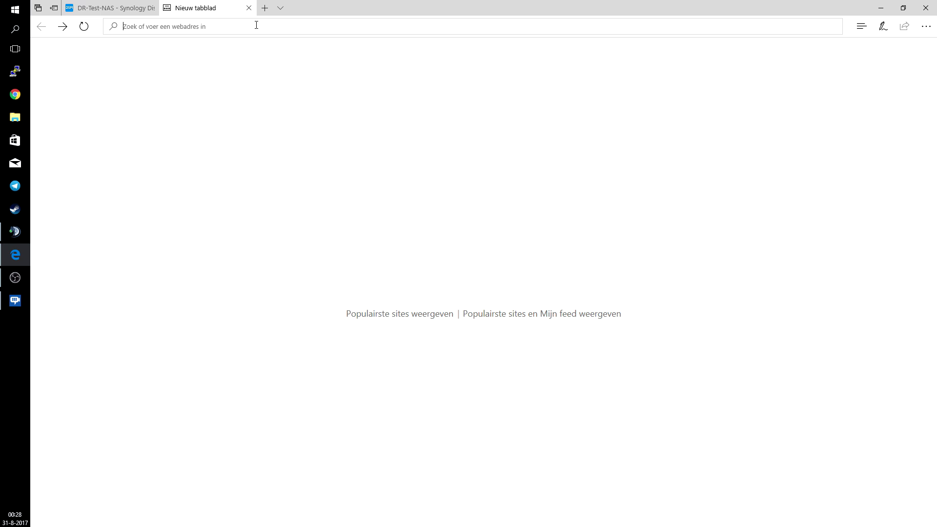
text(http)
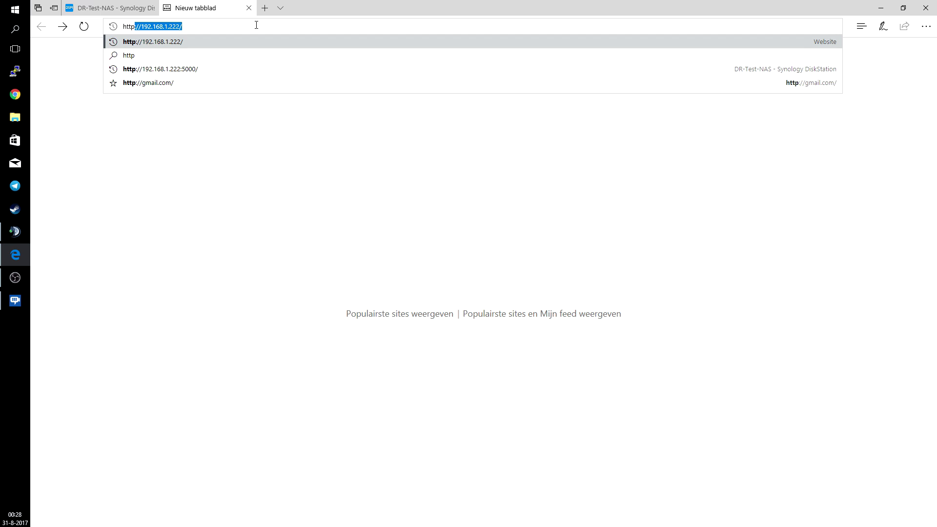
key(Return)
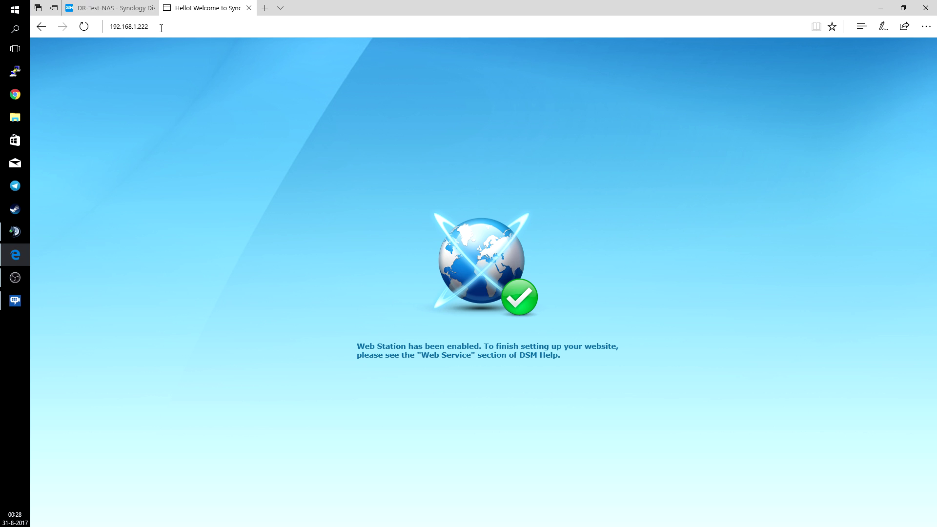
drag(161, 28, 85, 29)
drag(189, 27, 216, 27)
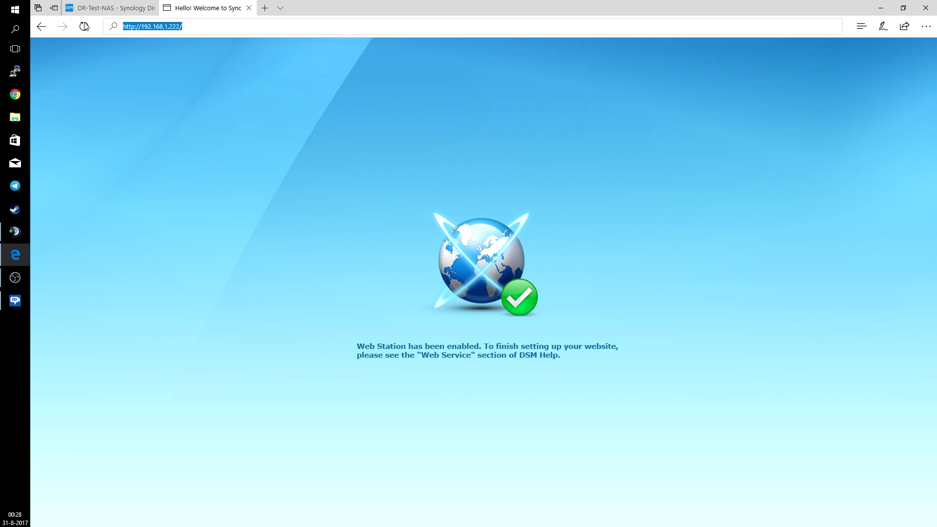
click(215, 26)
key(ctrl+a)
key(BackSpace)
text(ht)
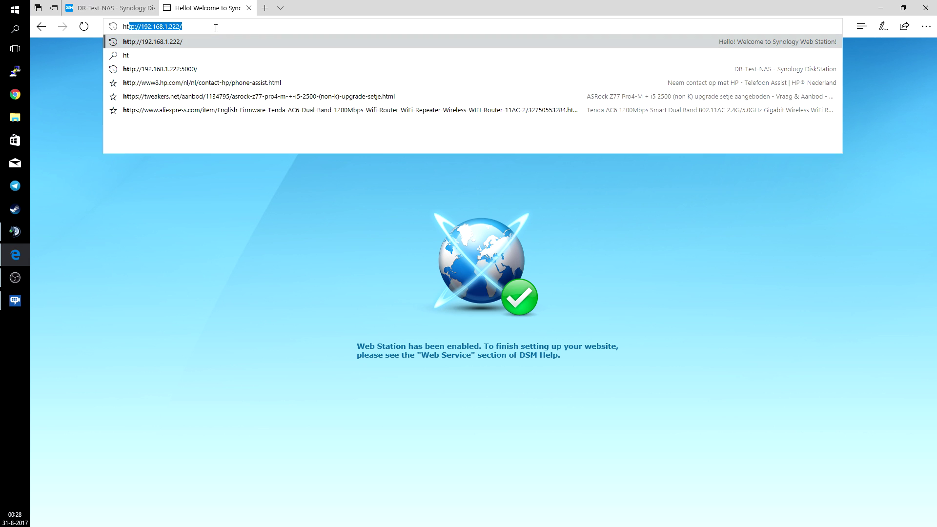
text(tp:)
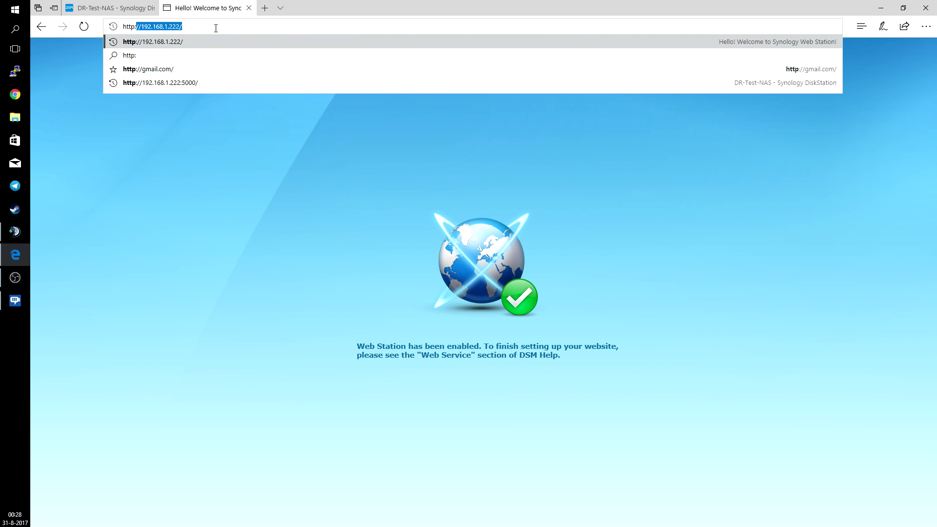
text(//do)
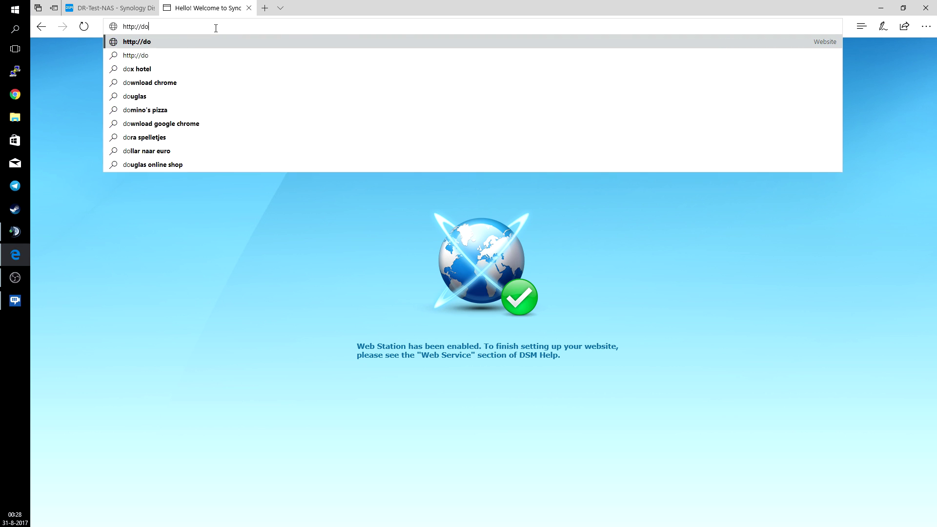
text(main1.local)
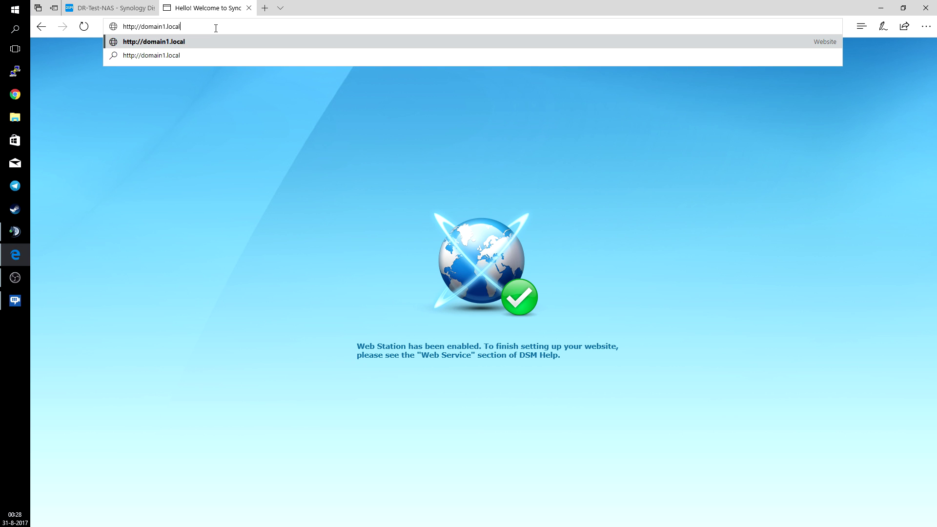
key(Return)
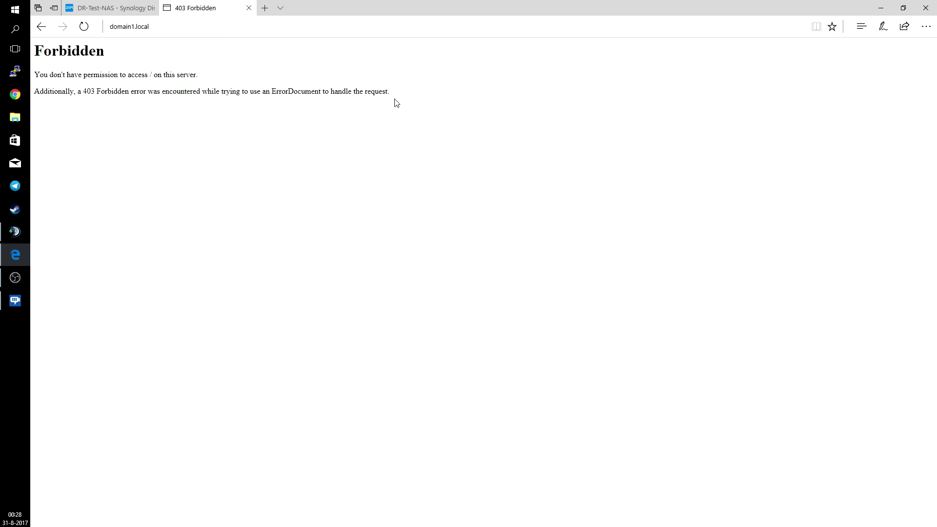
Inspect the 403 Forbidden page's text, then open the Windows Start menu
drag(410, 96, 33, 67)
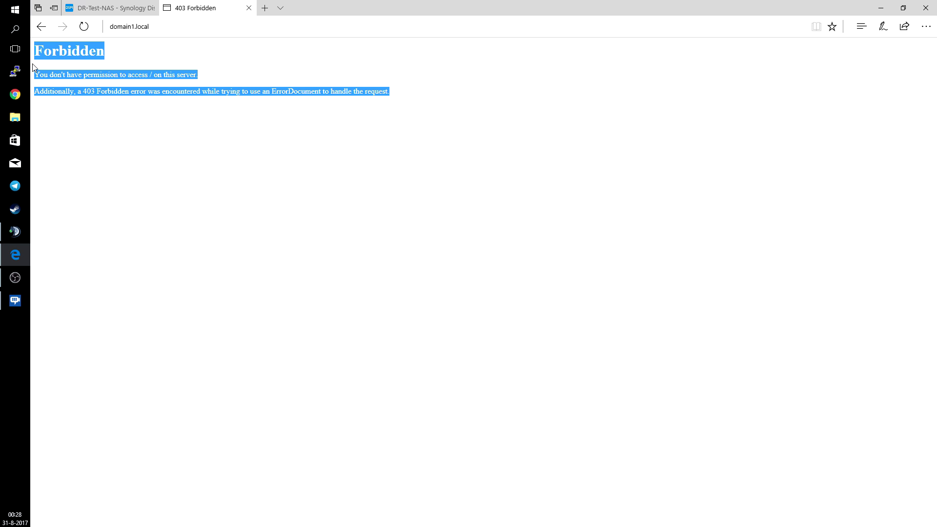
click(382, 136)
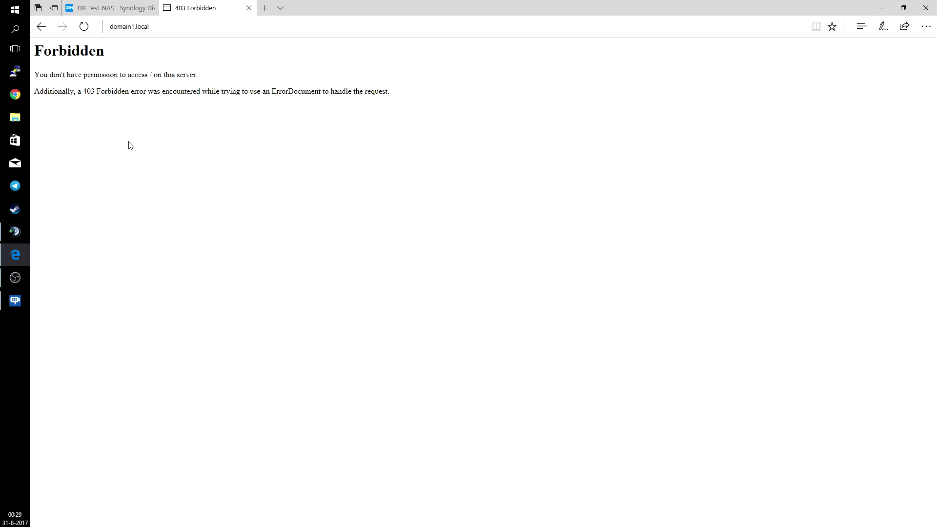
click(15, 11)
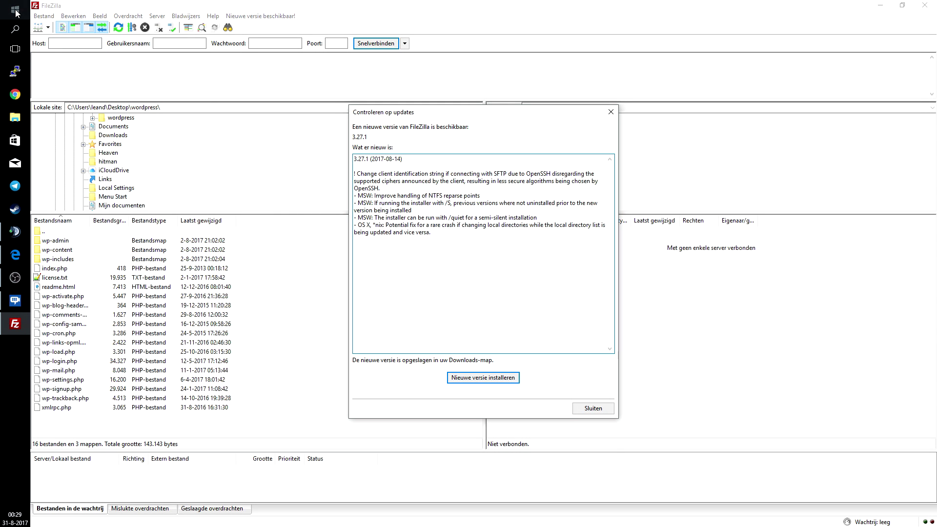
Dismiss the FileZilla update notice and connect to the NAS at 192.168.1.222 on port 21 with the account's username and password
click(595, 411)
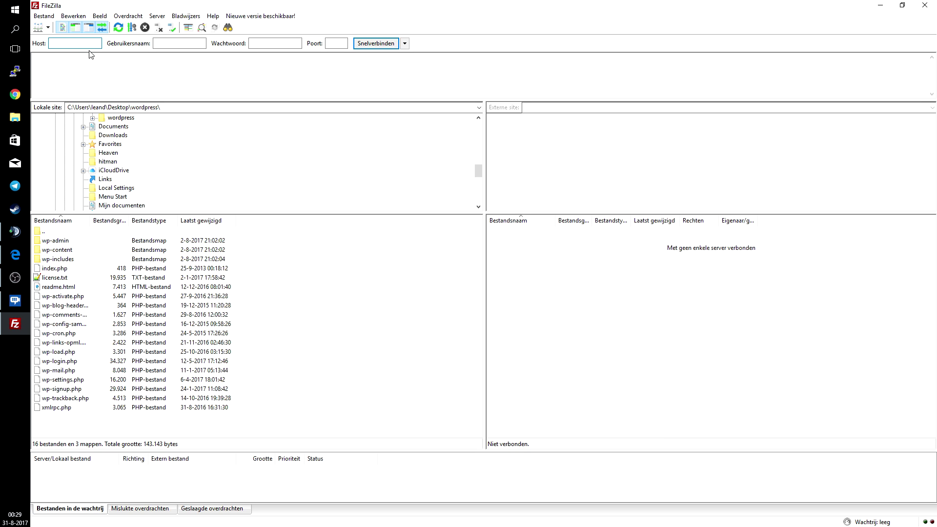
text(192.168.1.222)
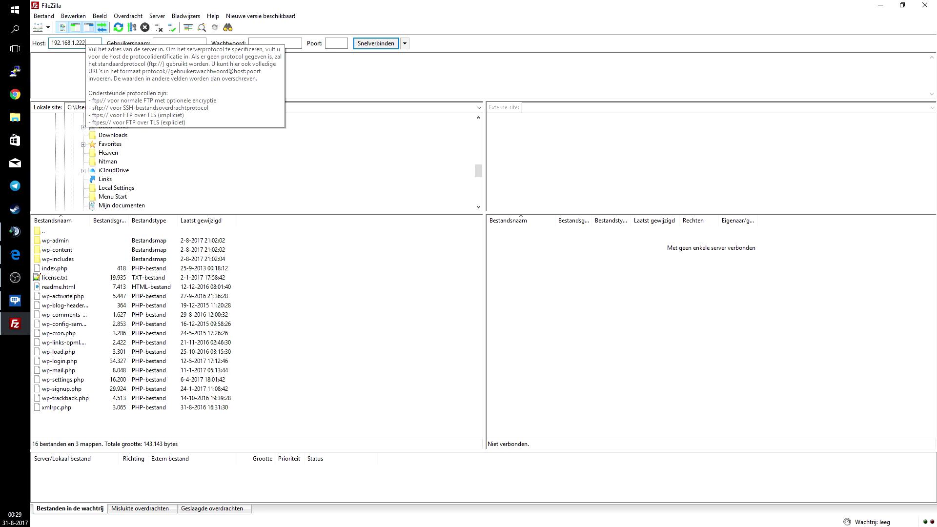
key(Tab)
text(b00bytrap)
key(Tab)
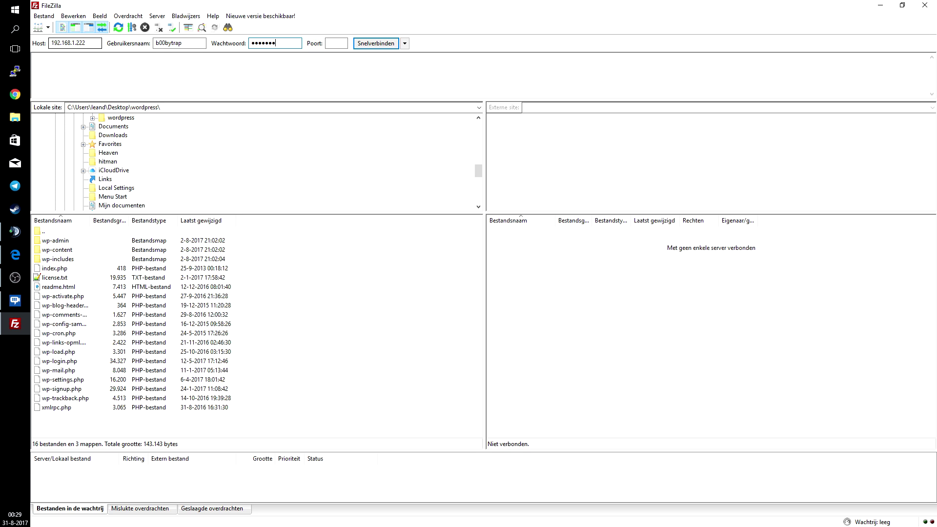
key(Tab)
text(21)
key(Return)
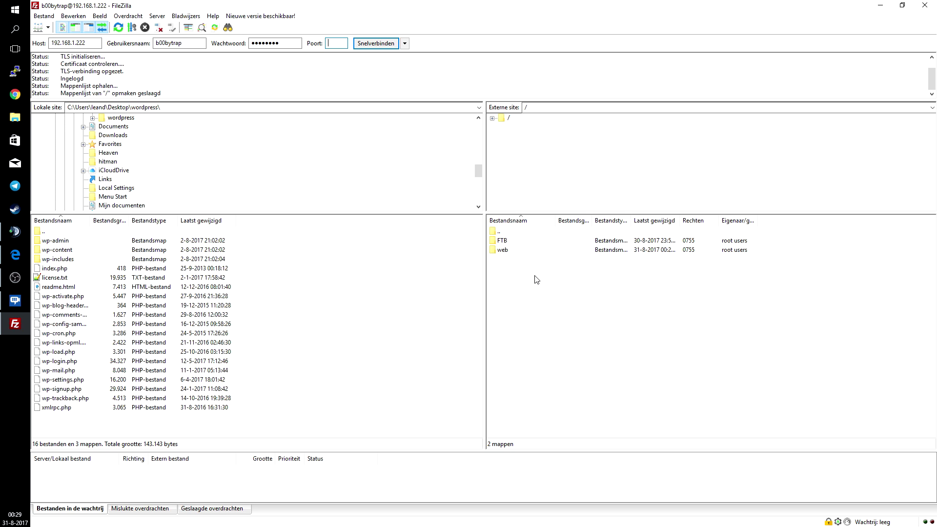
Upload the local Desktop\domain1 index.php into /web/domain1 on the NAS
double_click(503, 251)
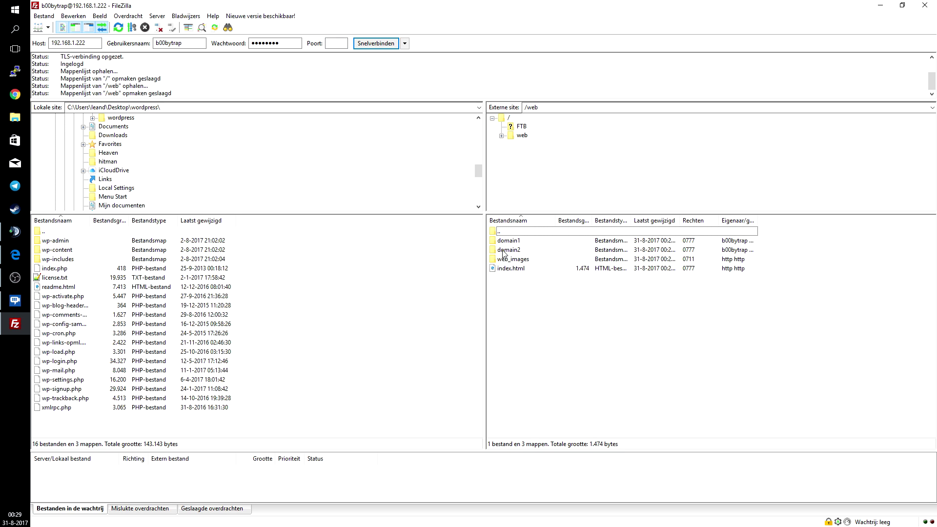
double_click(509, 241)
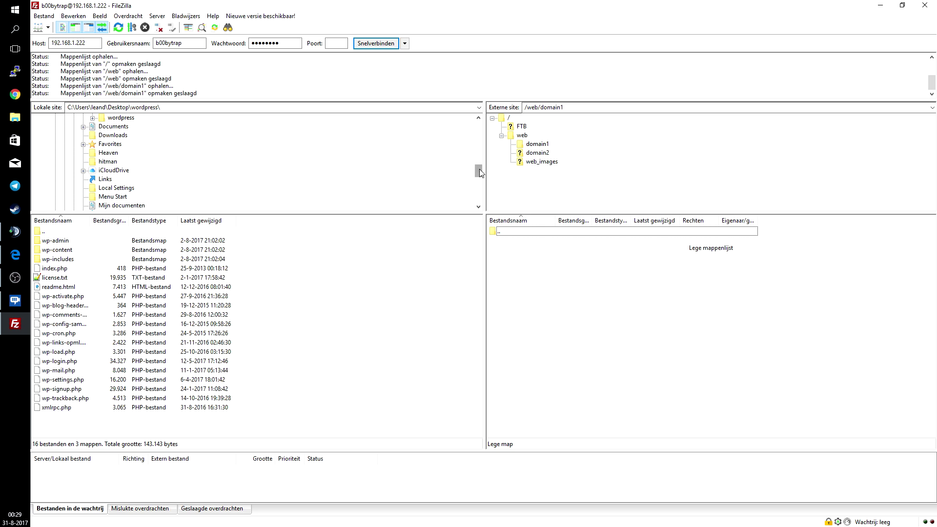
scroll(479, 169, up, 8)
click(66, 118)
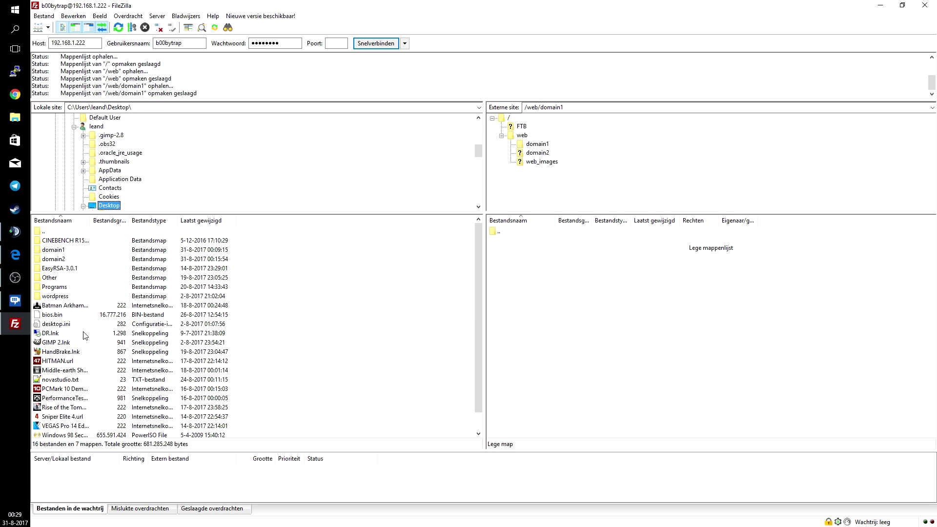
scroll(71, 360, down, 1)
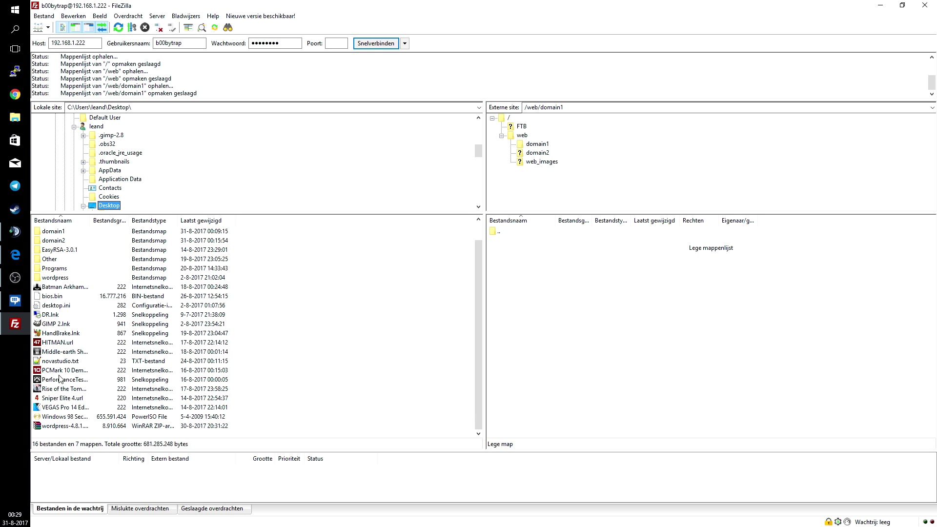
click(58, 232)
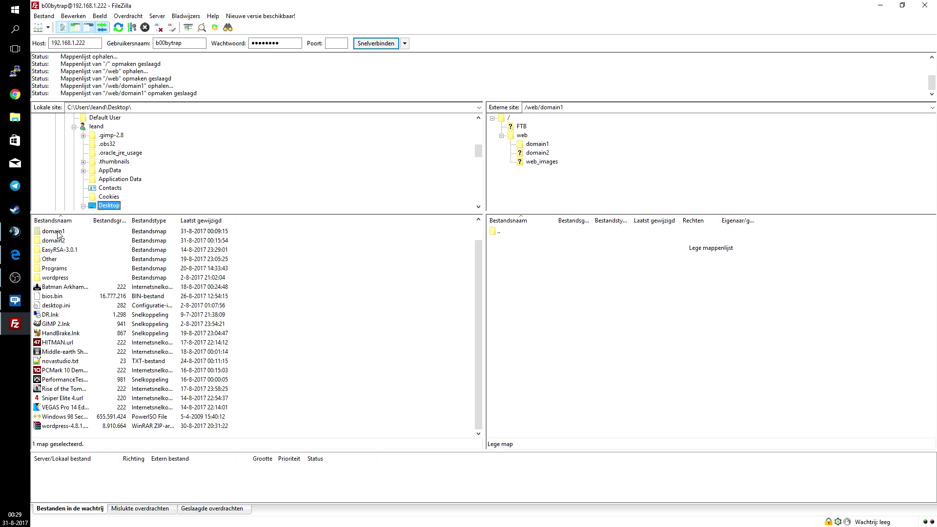
double_click(59, 232)
drag(53, 247, 571, 309)
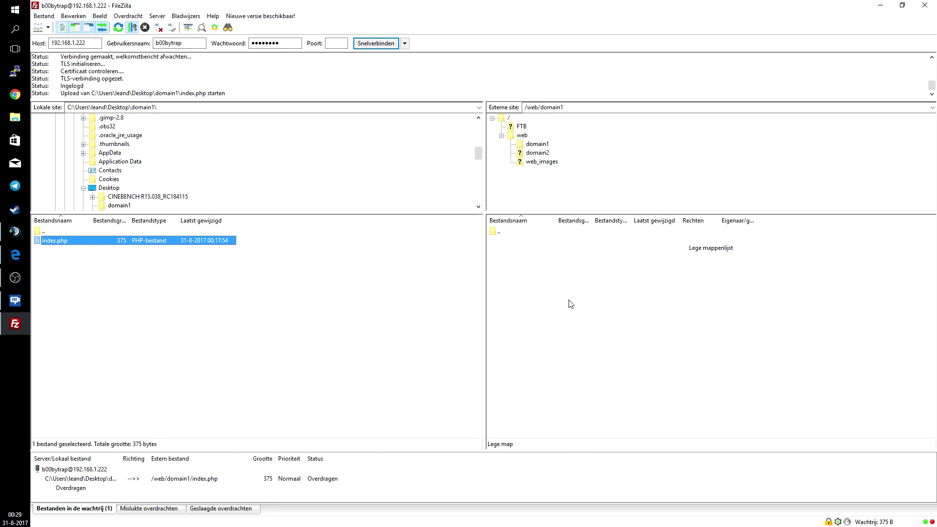
Upload the local Desktop\domain2 index.php into /web/domain2, then close FileZilla
double_click(498, 230)
double_click(514, 249)
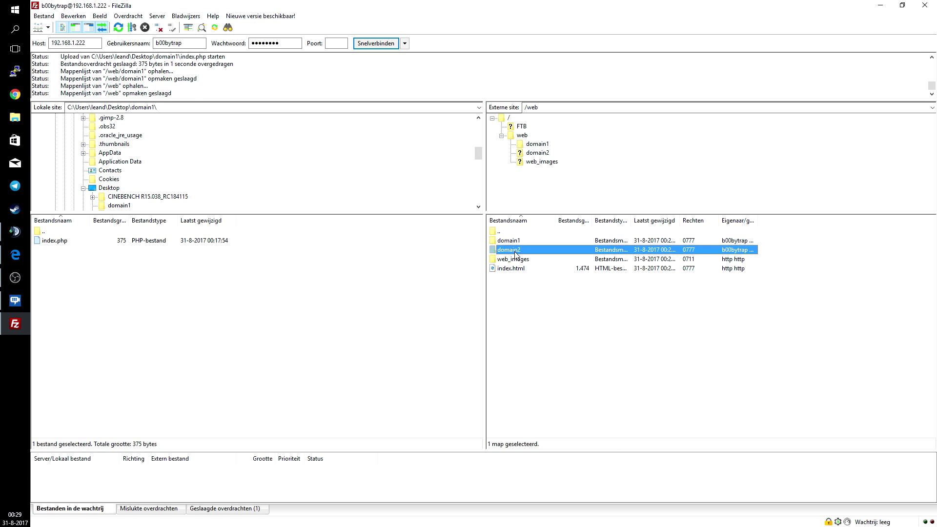
double_click(49, 232)
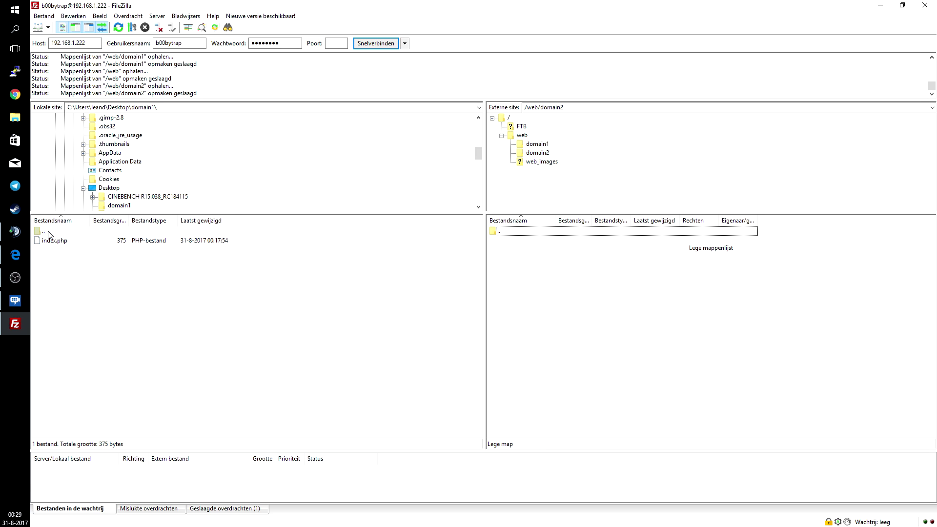
double_click(56, 259)
drag(49, 242, 624, 344)
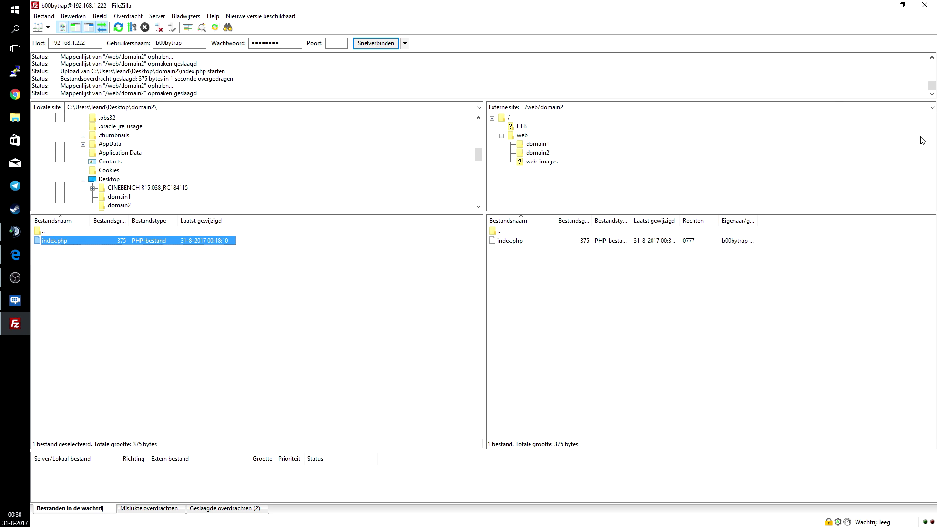
click(924, 8)
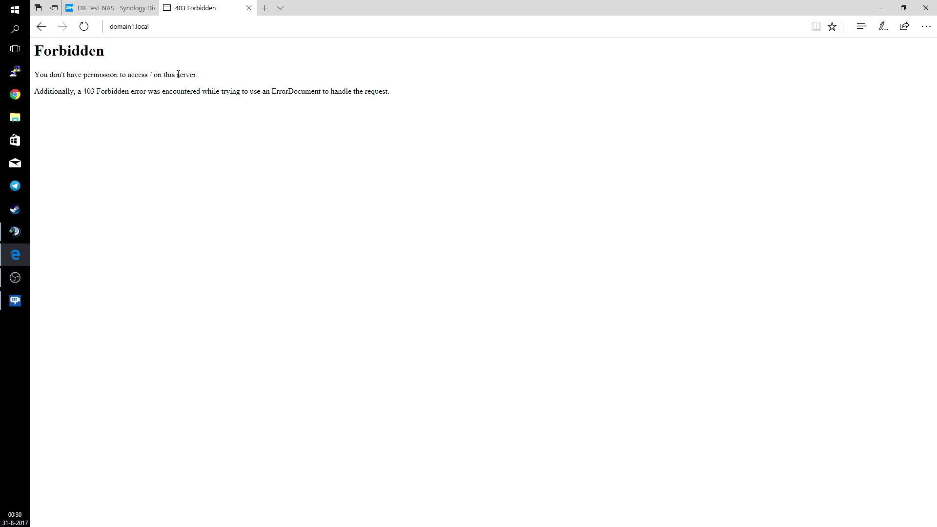
Reload domain1.local to show its 'Test page for: domain1' page
click(186, 27)
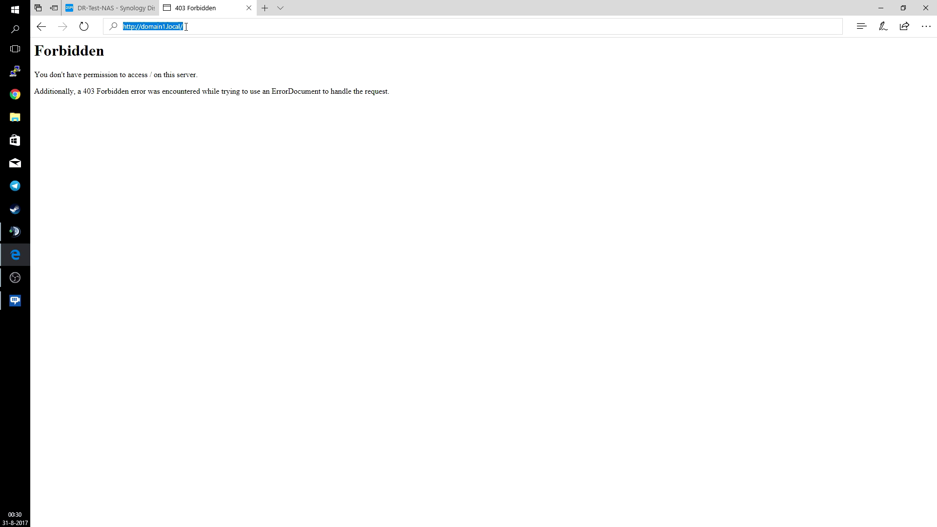
click(186, 27)
key(Return)
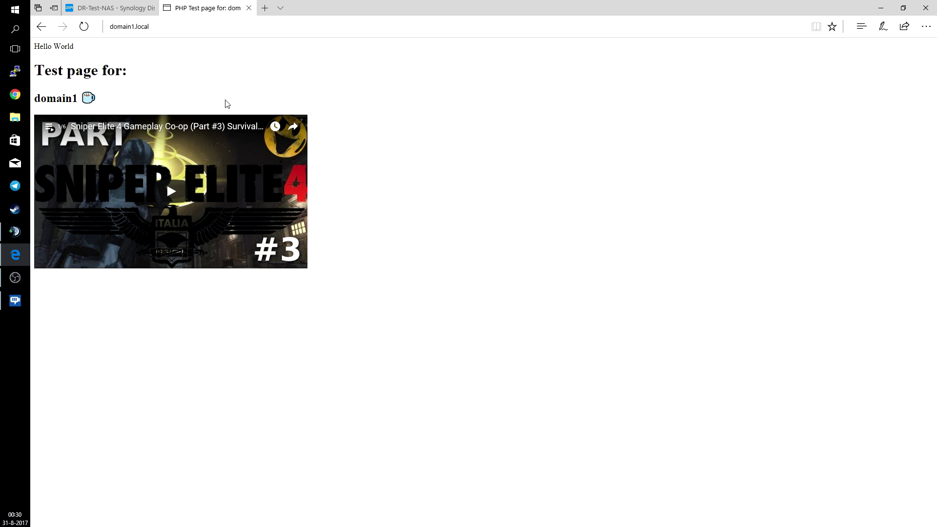
Change the address to domain2.local and load its domain2 test page
click(208, 28)
click(208, 29)
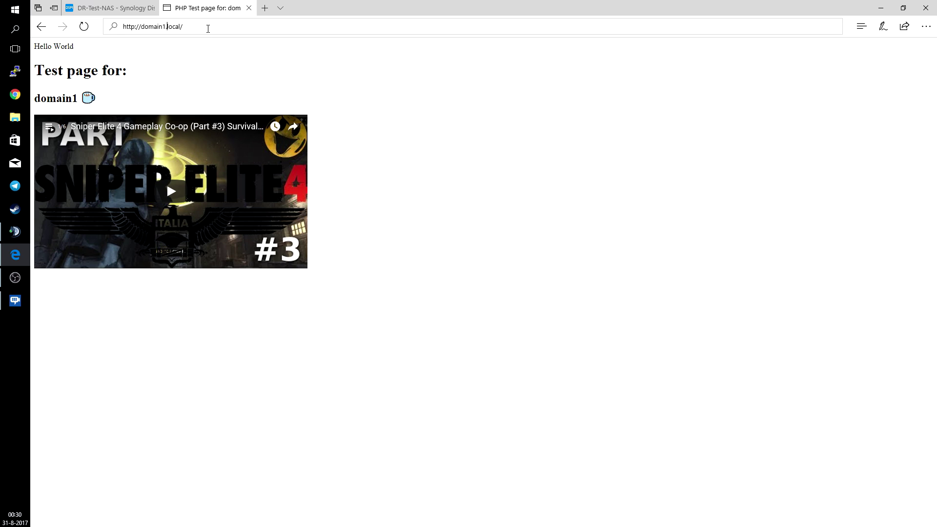
key(BackSpace)
text(2)
key(Return)
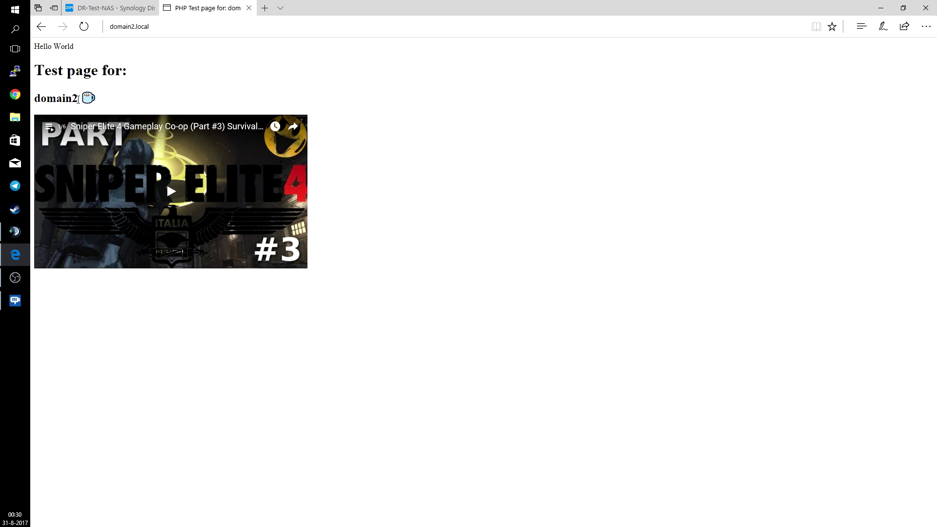
double_click(77, 99)
click(203, 90)
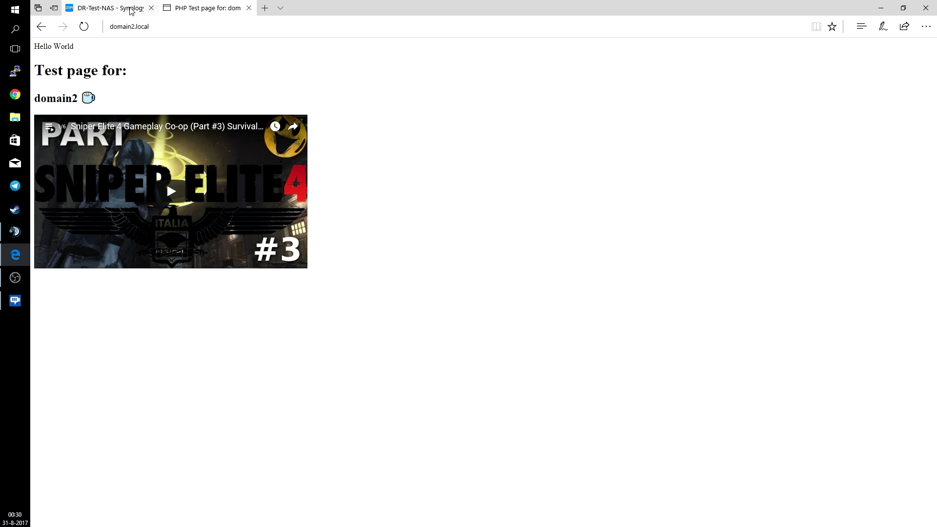
Close the 'PHP Test page for: domain2' tab
click(249, 7)
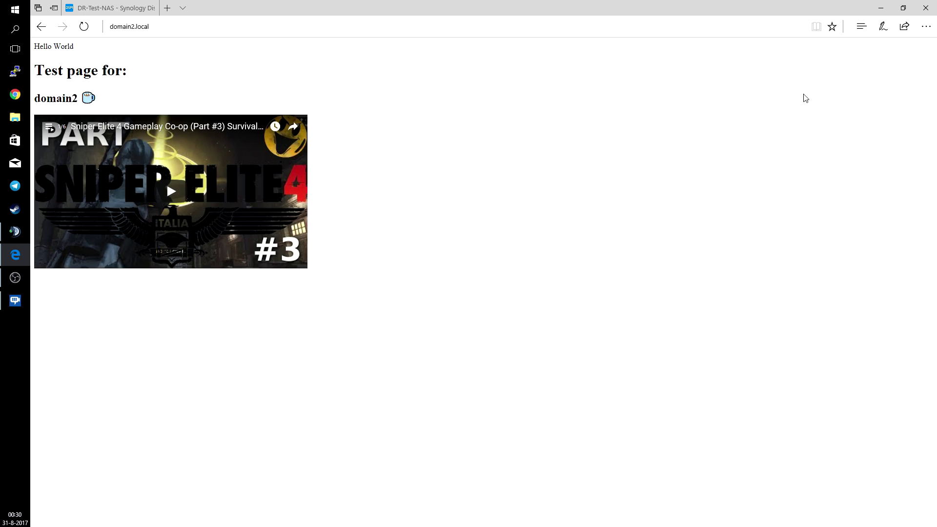